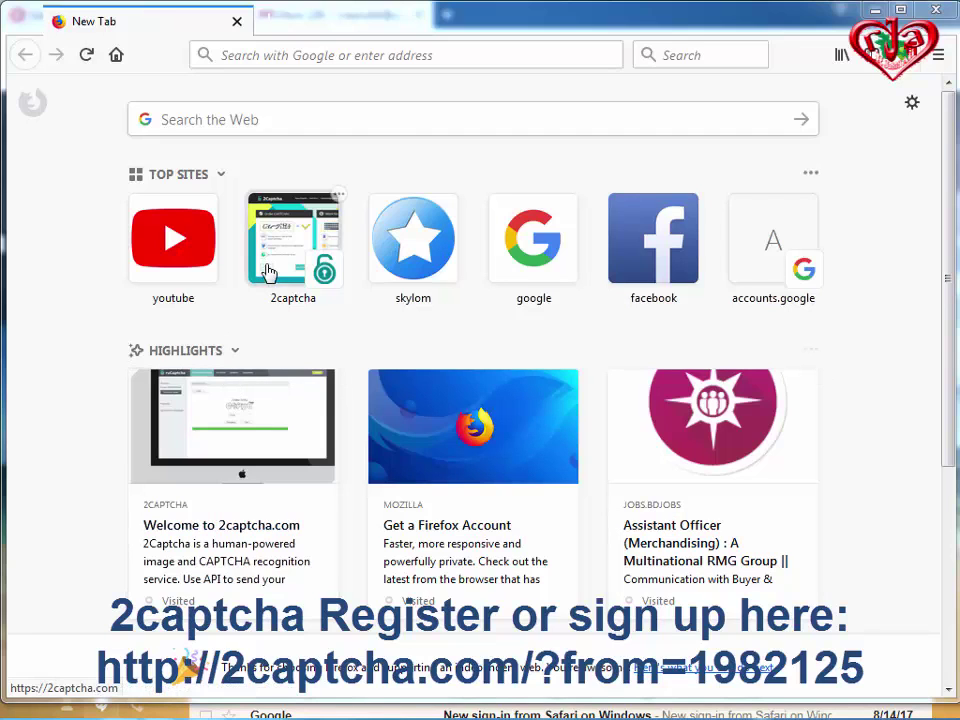
Open 2captcha.com from the Firefox address bar to reach the Get paid page's New Purse form.
left_click(366, 61)
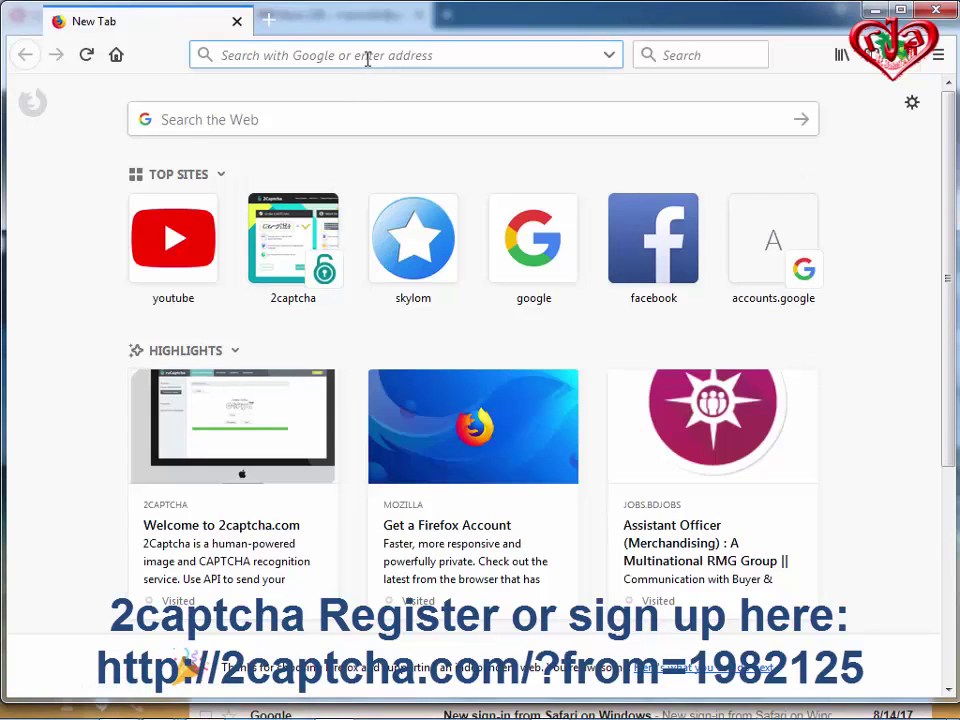
type("2captcha.com/")
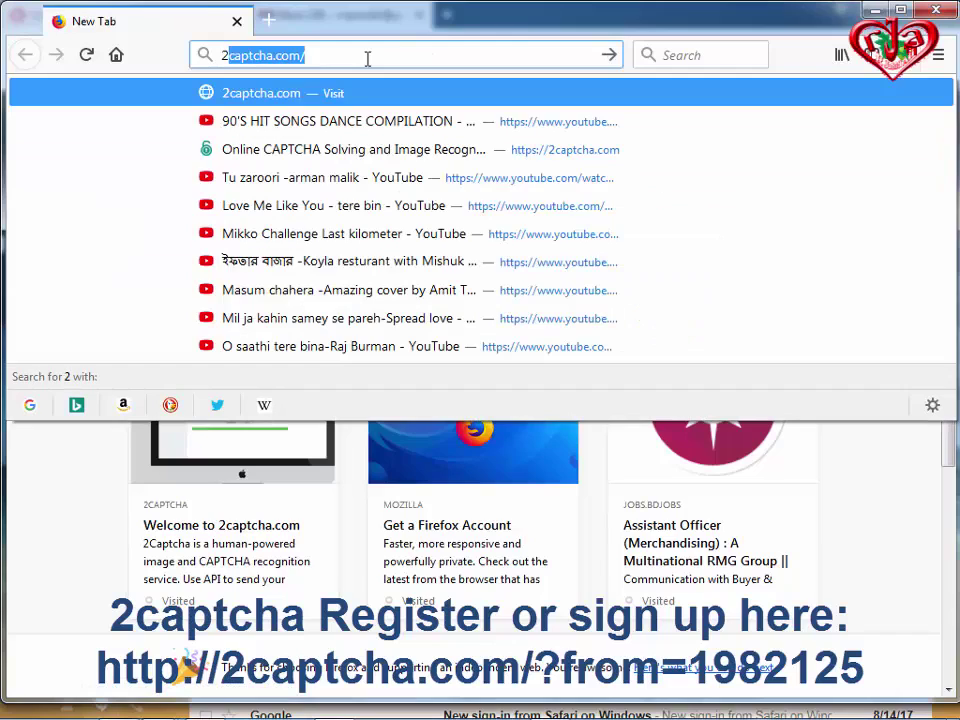
key("Return")
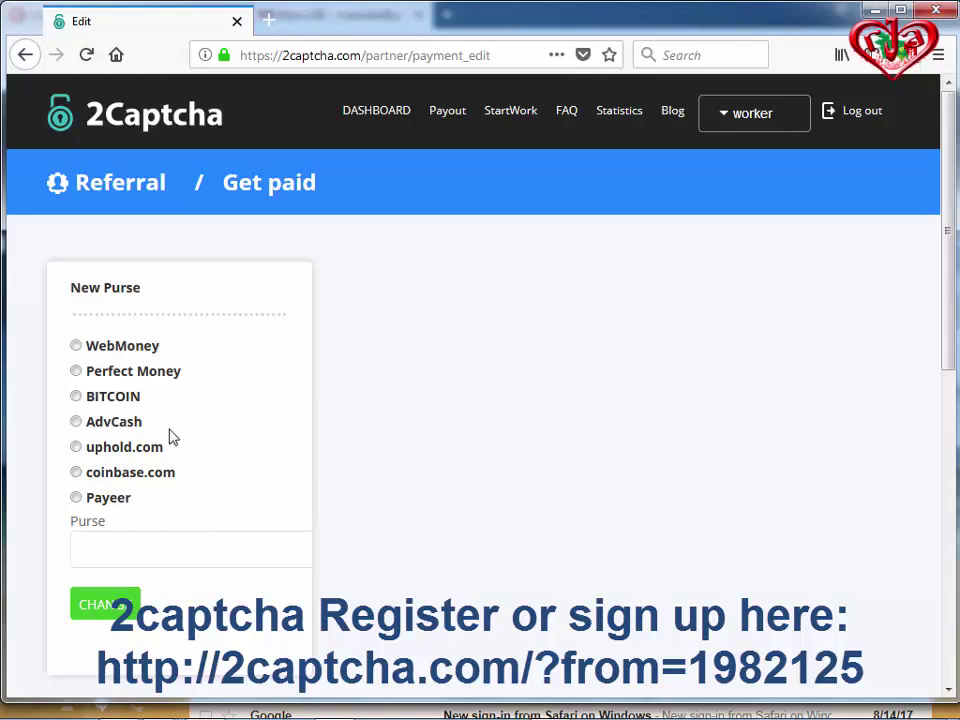
Choose uphold.com as the new payout purse and submit it with CHANGE.
left_click(75, 448)
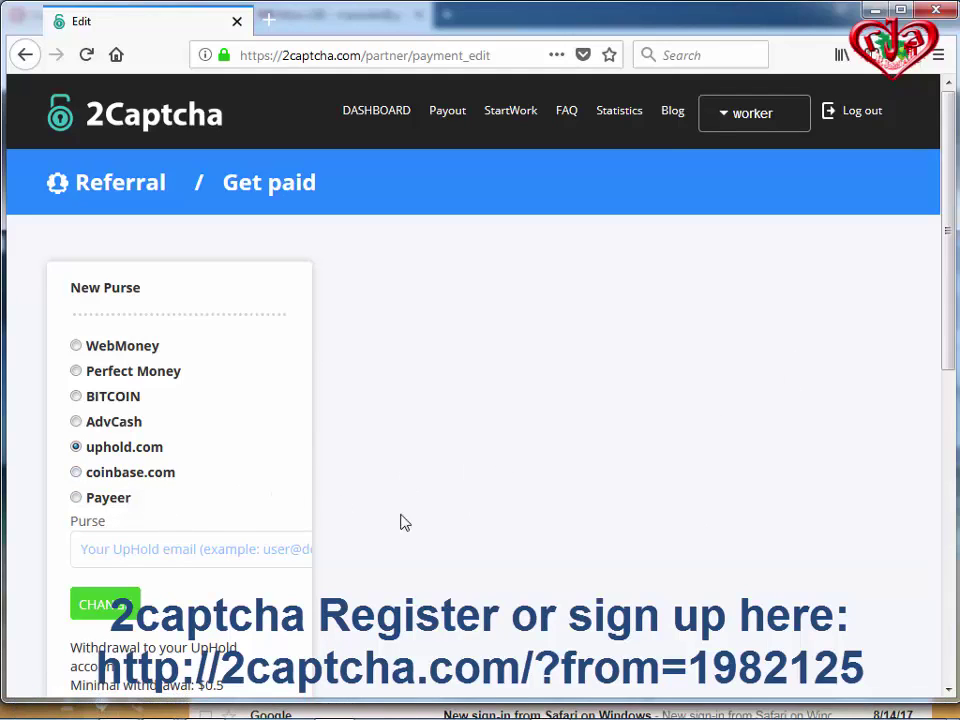
scroll(500, 436, "down", 3)
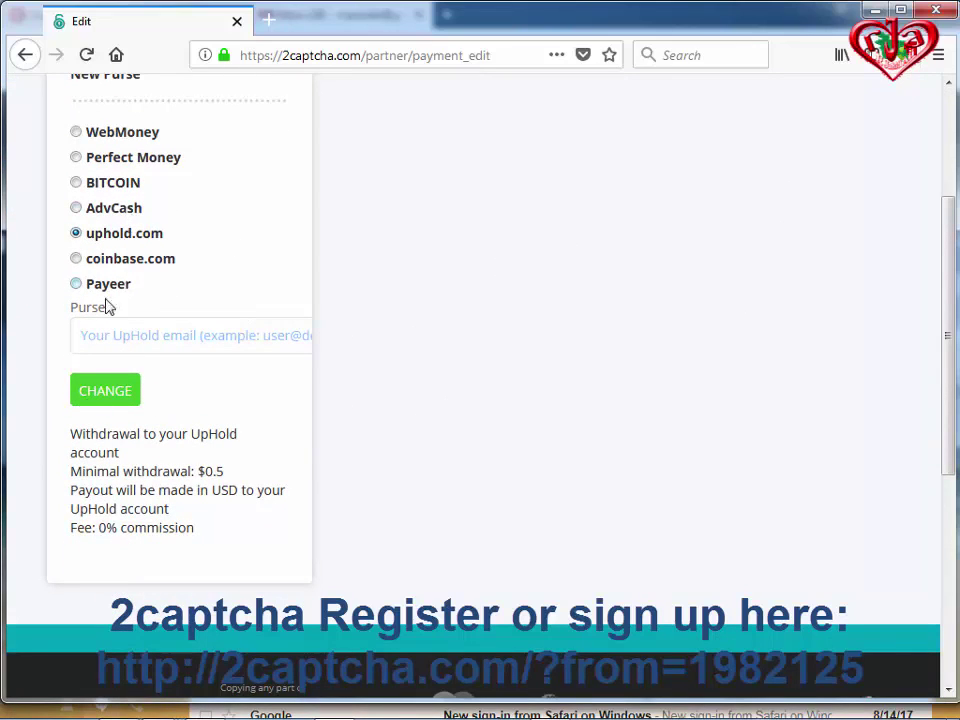
scroll(349, 344, "up", 1)
scroll(349, 344, "up", 2)
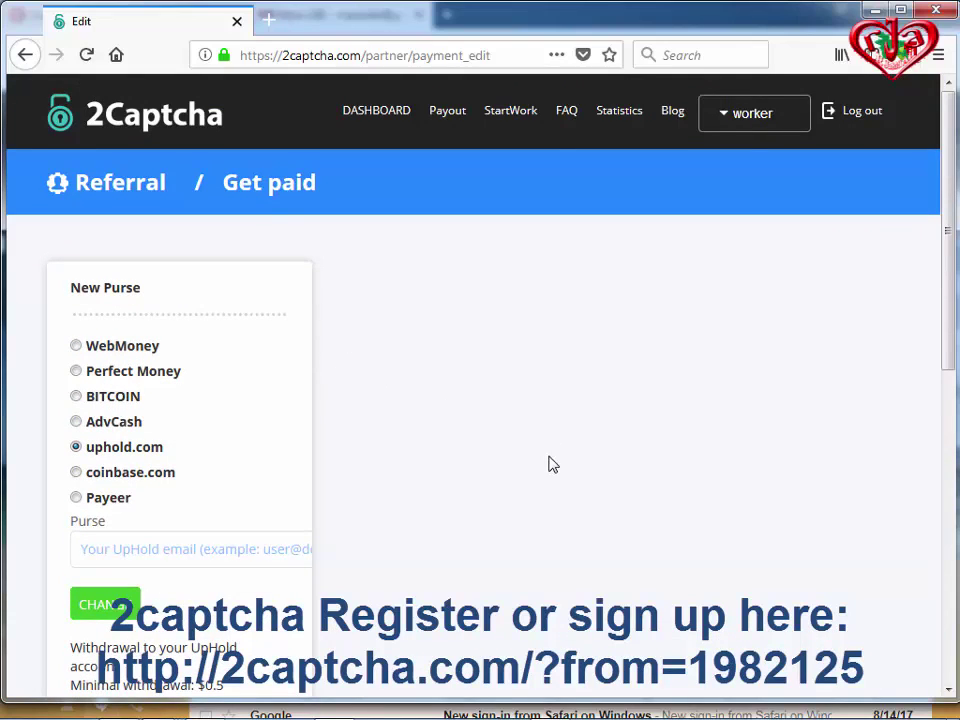
scroll(502, 448, "down", 1)
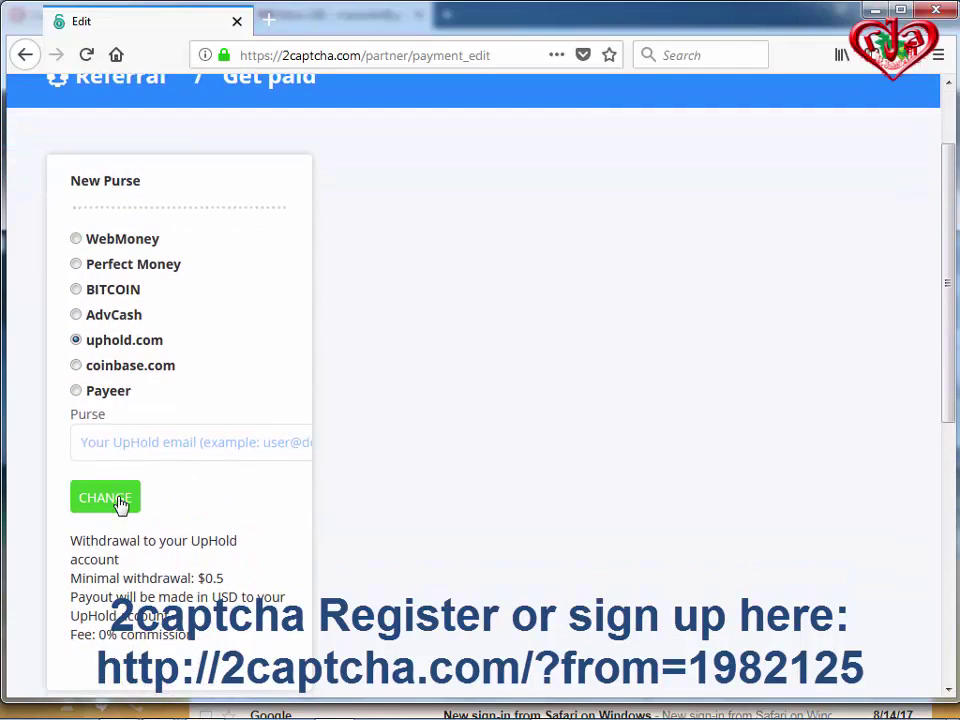
left_click(116, 506)
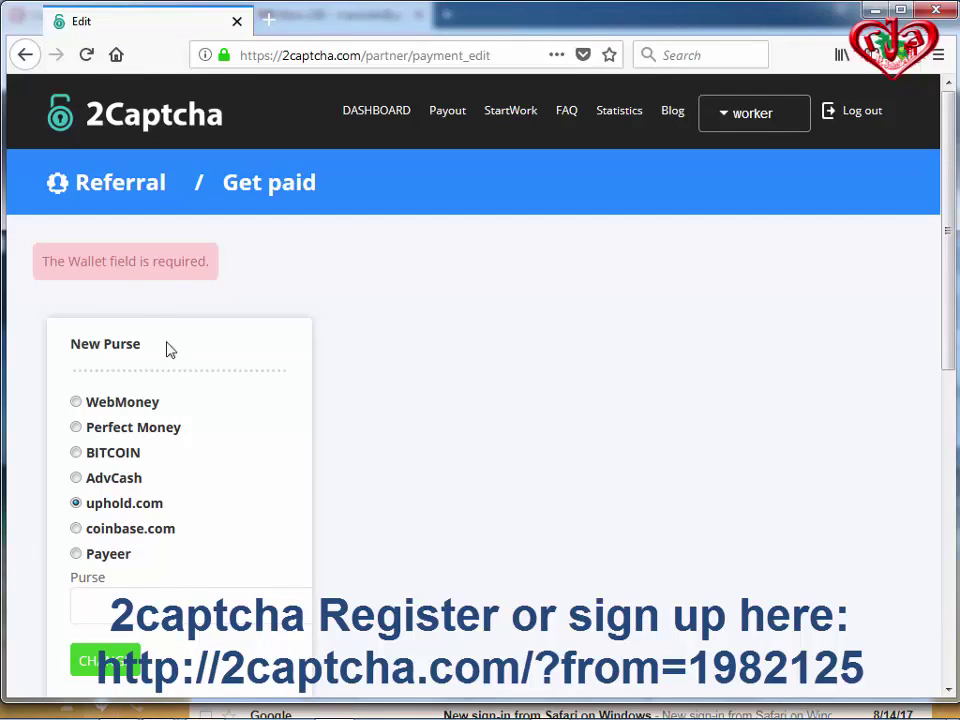
Submit the form with an empty Purse field, triggering 'The Wallet field is required.'.
scroll(581, 493, "down", 3)
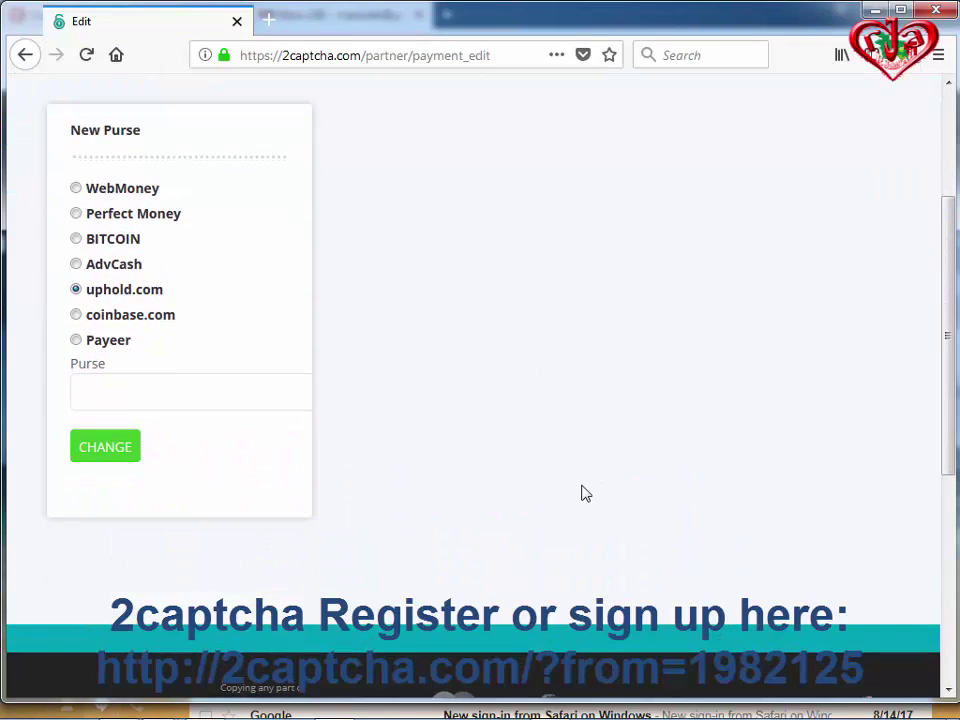
left_click(137, 394)
key("Return")
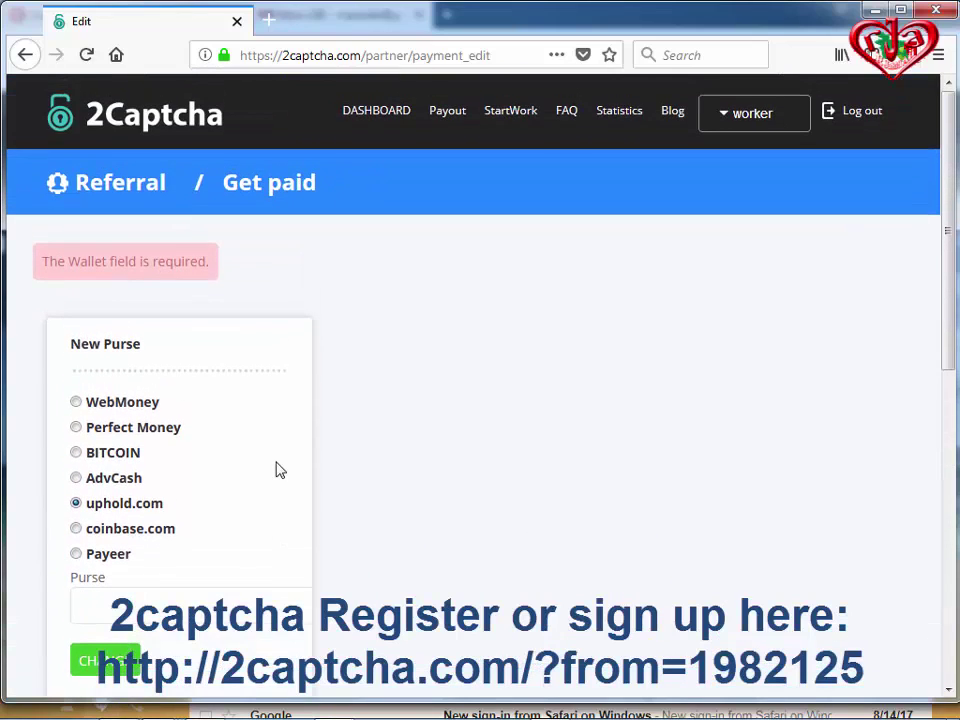
scroll(432, 418, "down", 2)
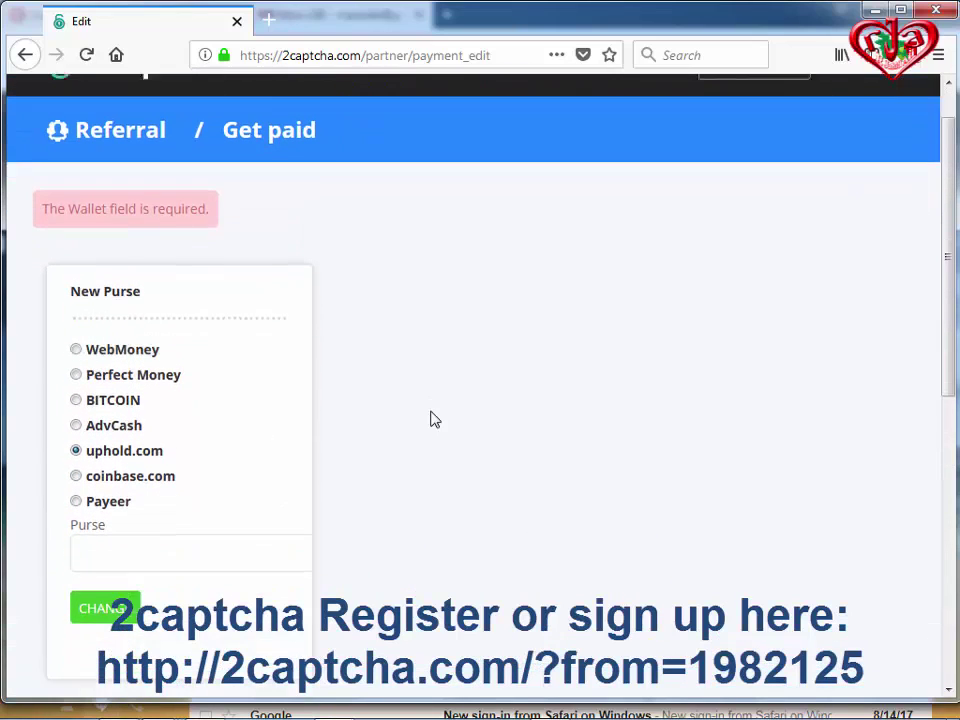
scroll(432, 418, "up", 2)
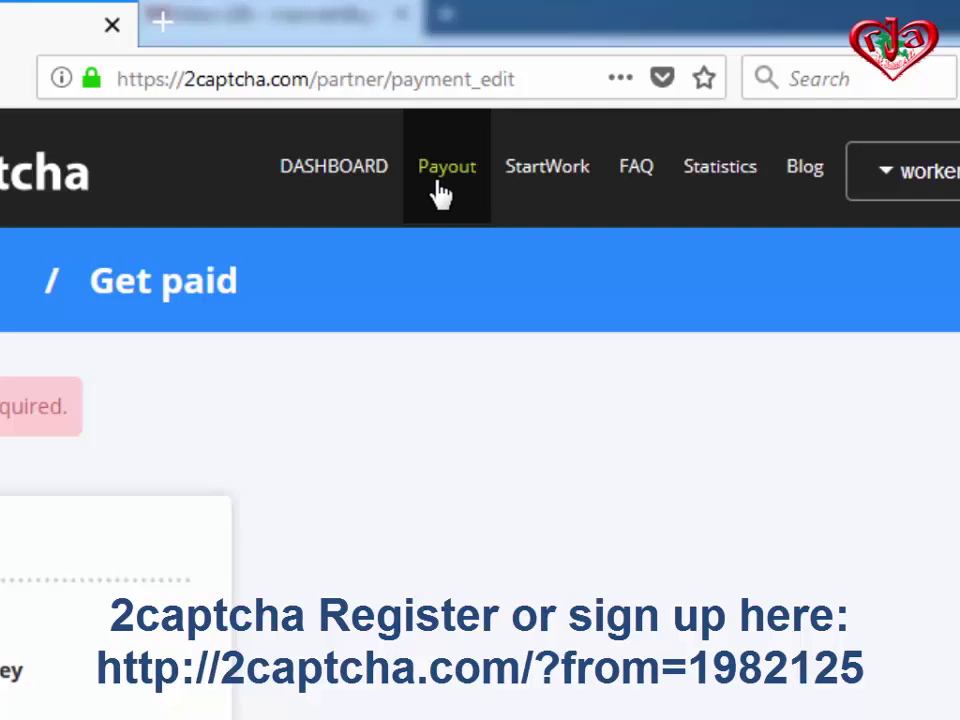
Reload the payout settings, select uphold.com and enter the UpHold account e-mail in Purse.
left_click(440, 195)
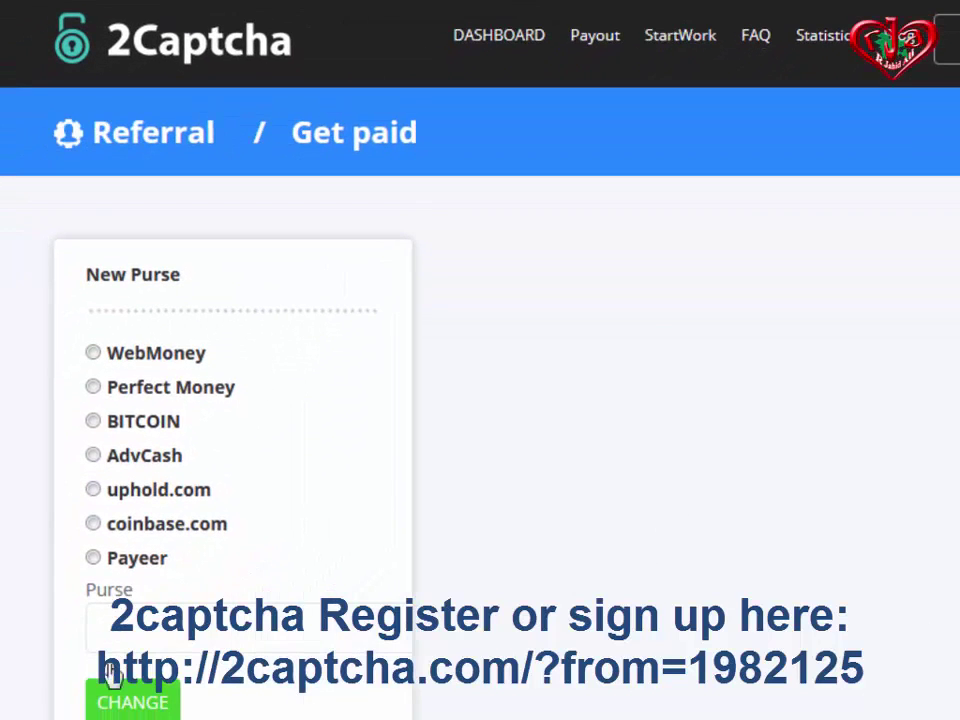
left_click(93, 490)
scroll(554, 644, "down", 3)
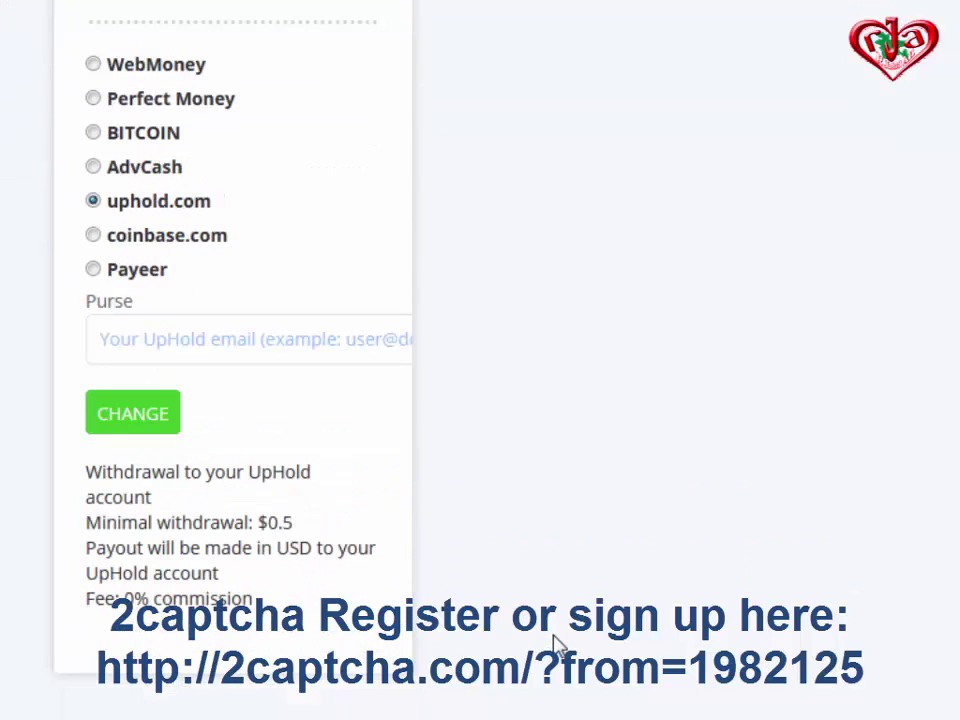
left_click(178, 343)
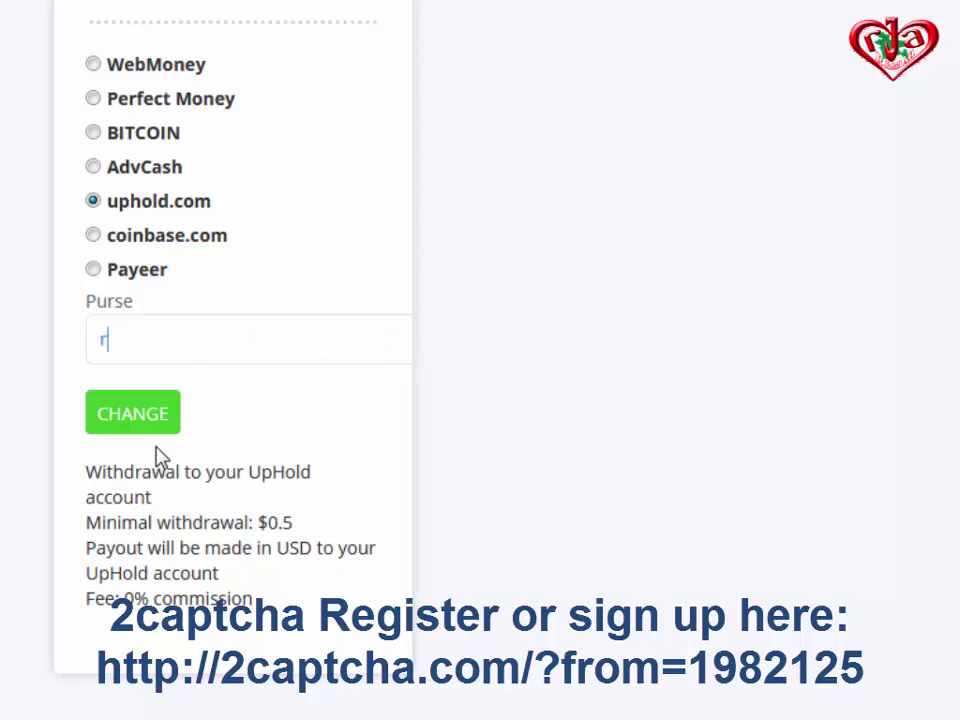
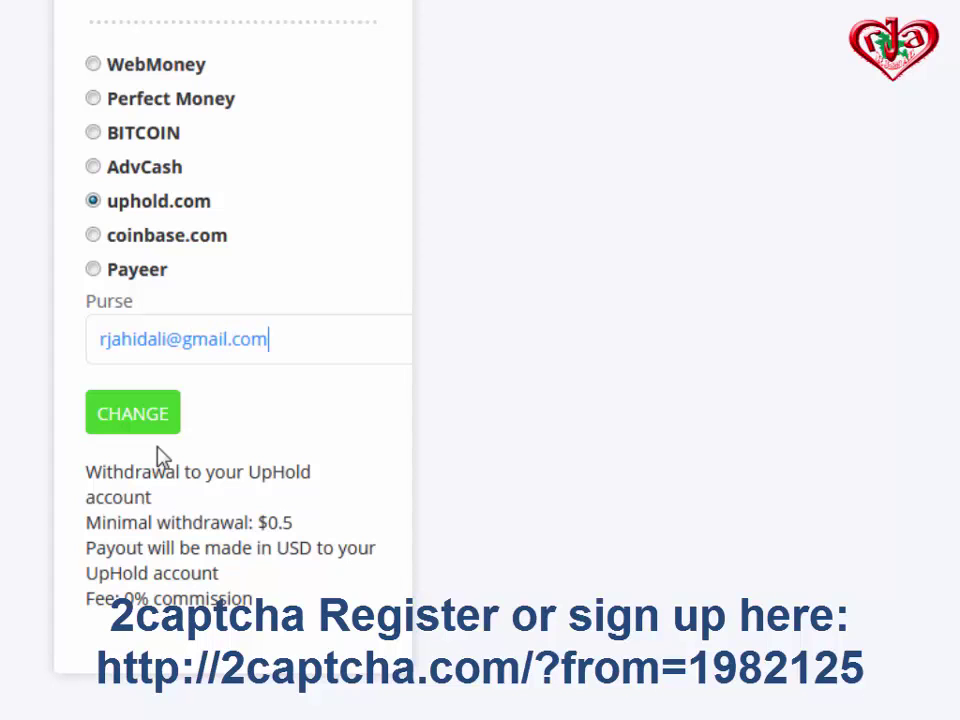
Correct the name part of the e-mail address and submit the uphold.com wallet change.
scroll(350, 385, "up", 3)
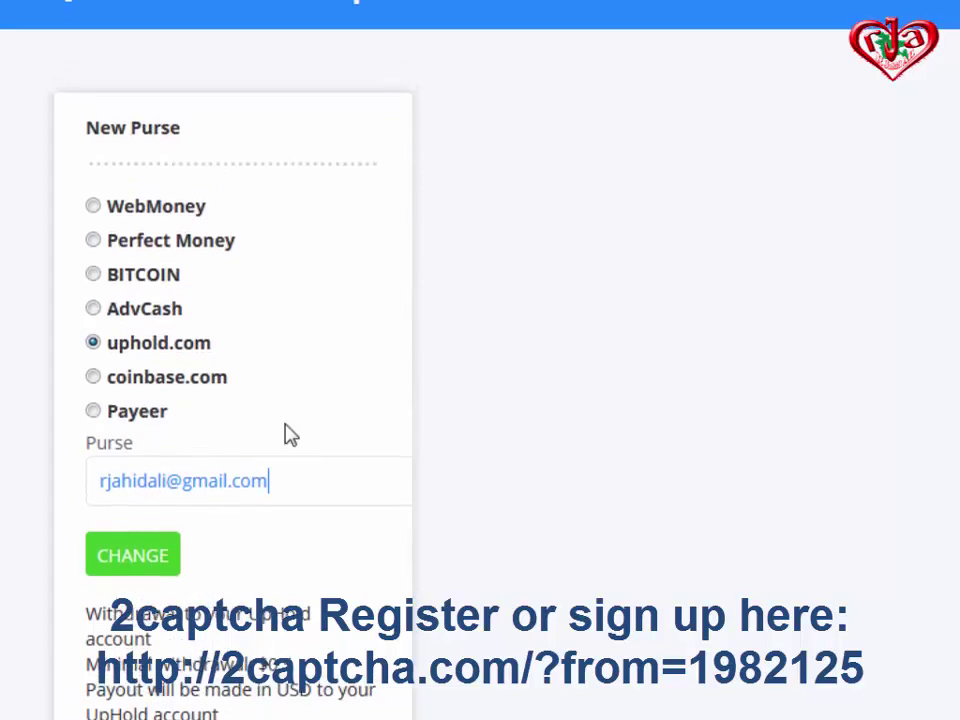
left_click_drag(169, 489, 19, 511)
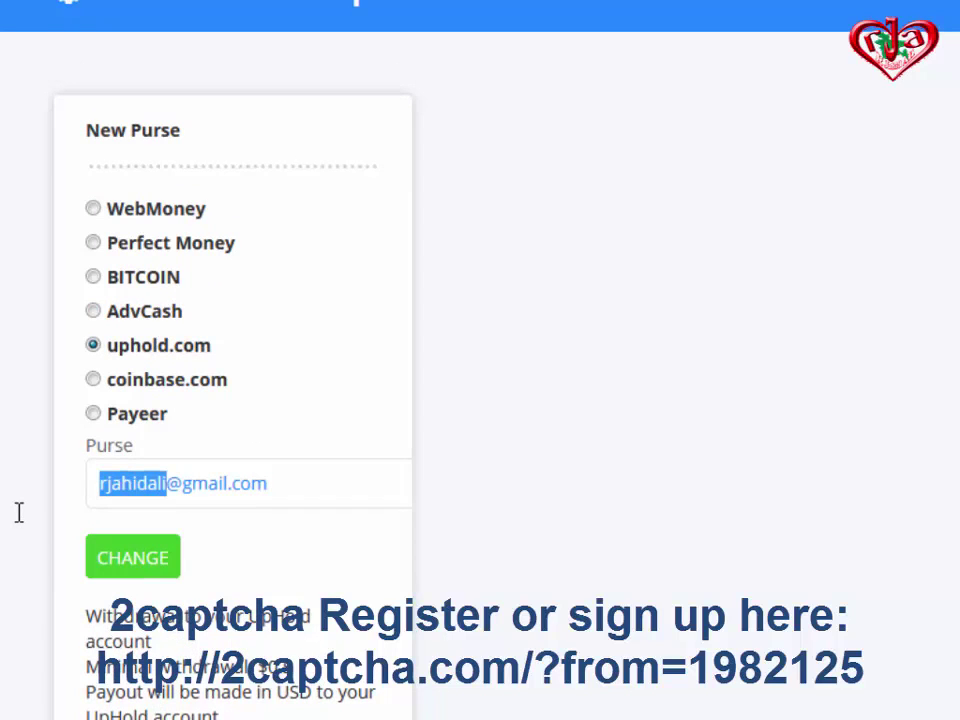
type("E")
key("BackSpace")
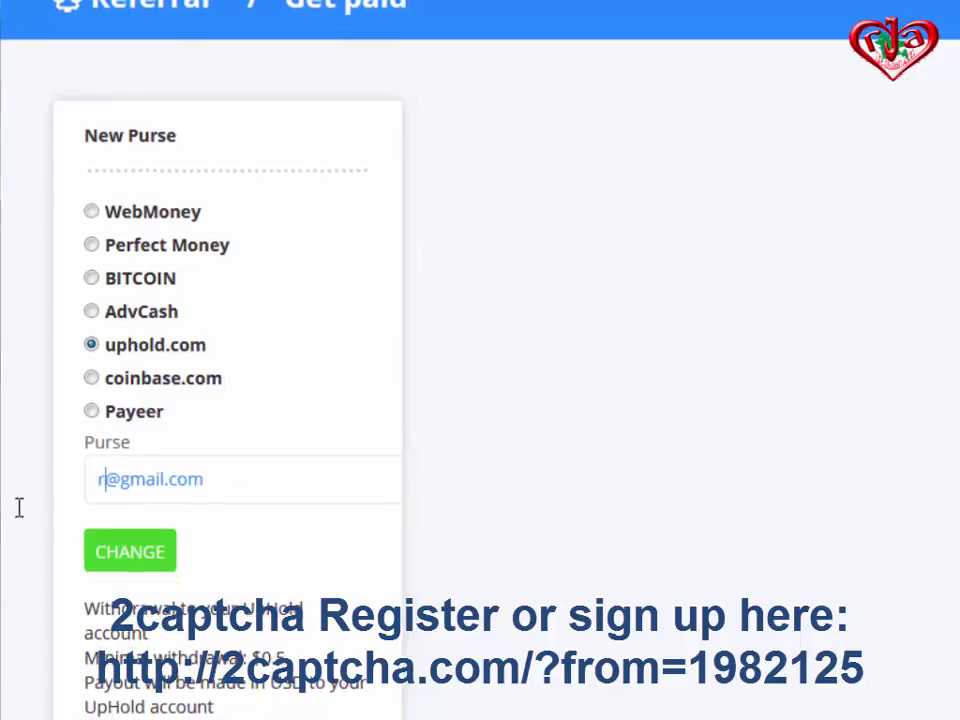
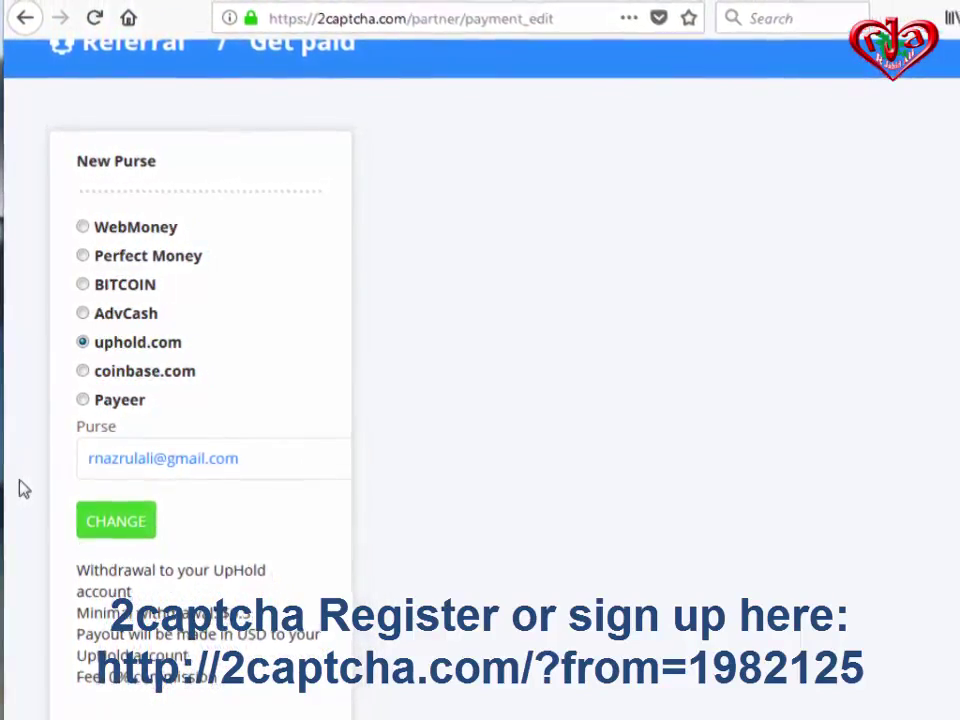
left_click(124, 528)
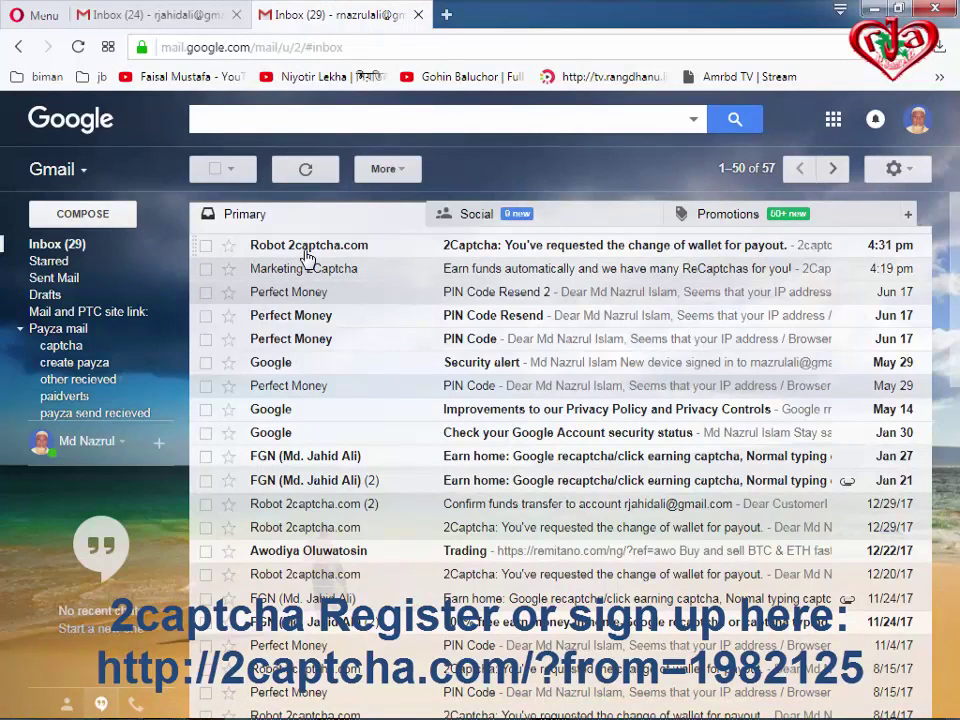
Open 2Captcha's wallet-change confirmation e-mail in Gmail.
left_click(307, 257)
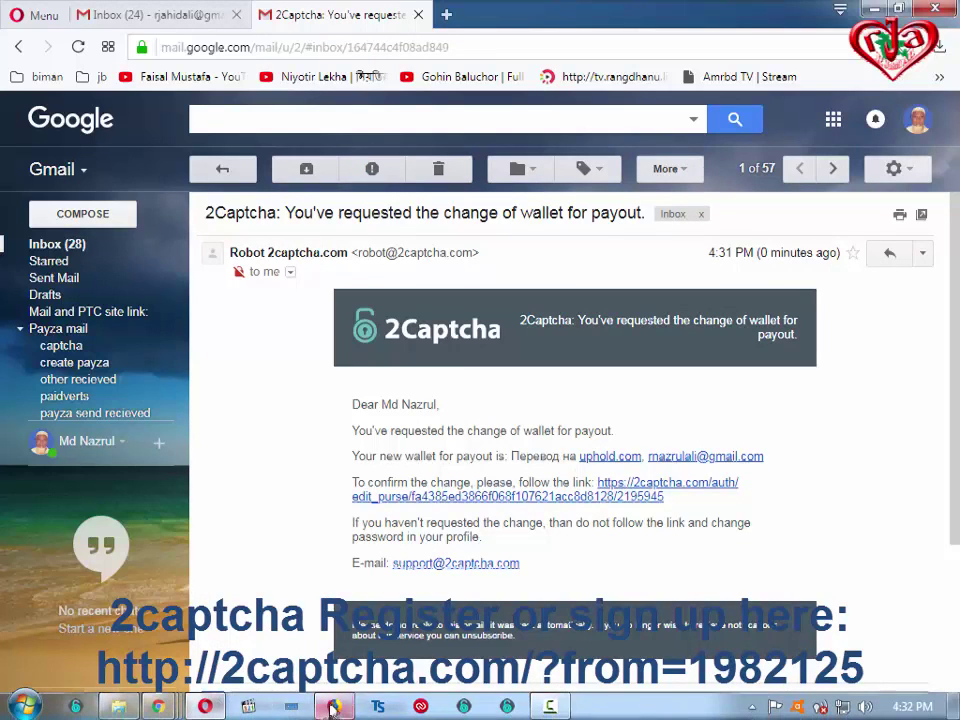
left_click(175, 708)
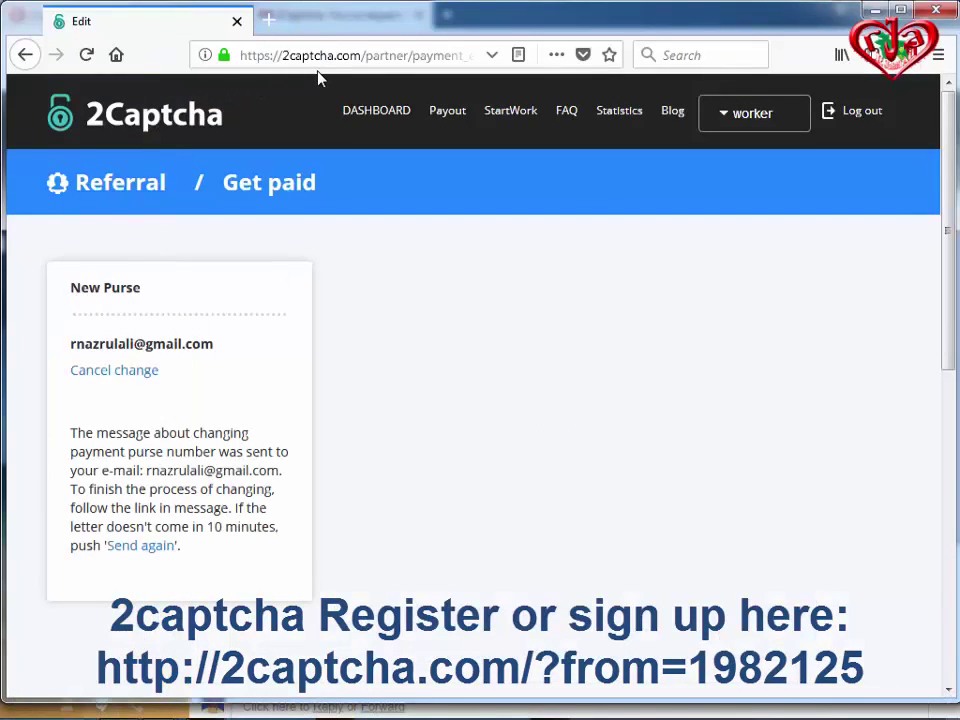
mouse_move(337, 707)
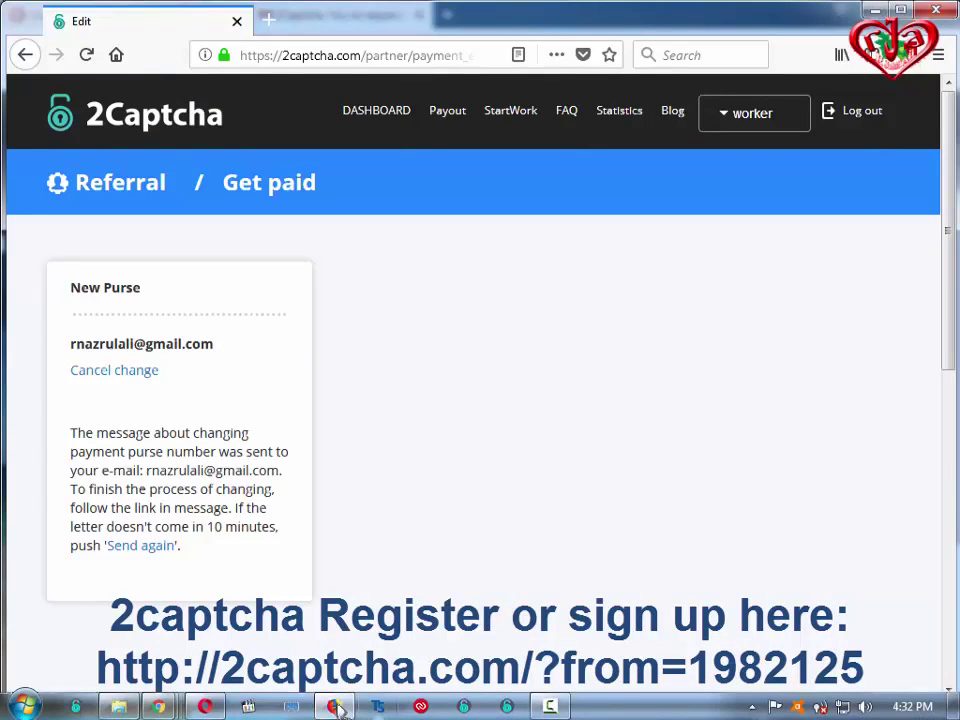
left_click(205, 707)
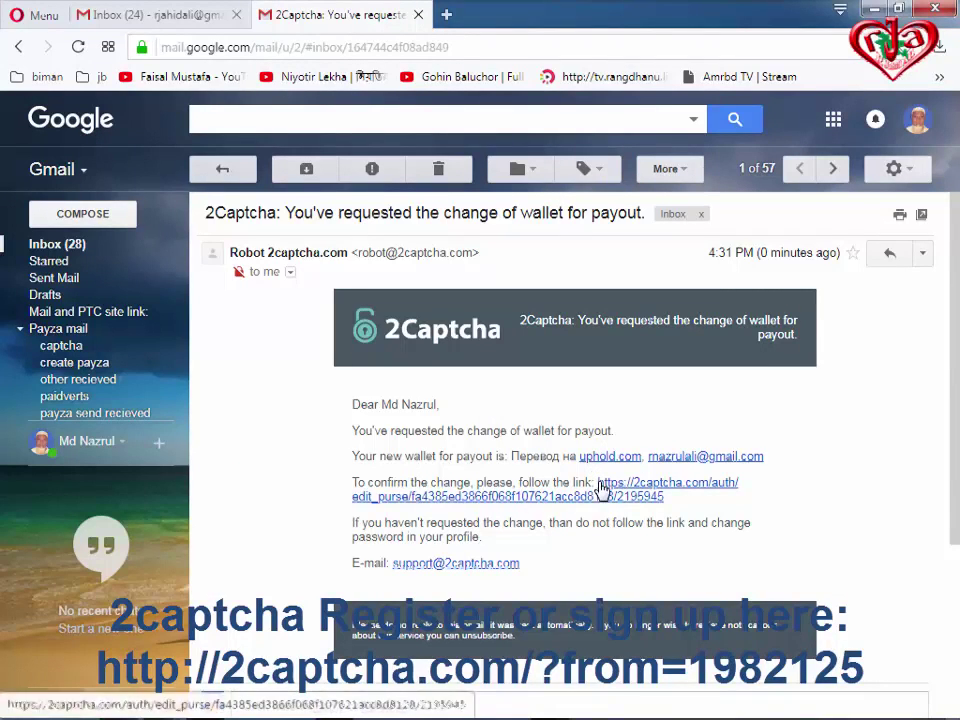
Copy the e-mail's confirmation link and bring the 2Captcha page in Firefox back.
left_click_drag(597, 482, 665, 500)
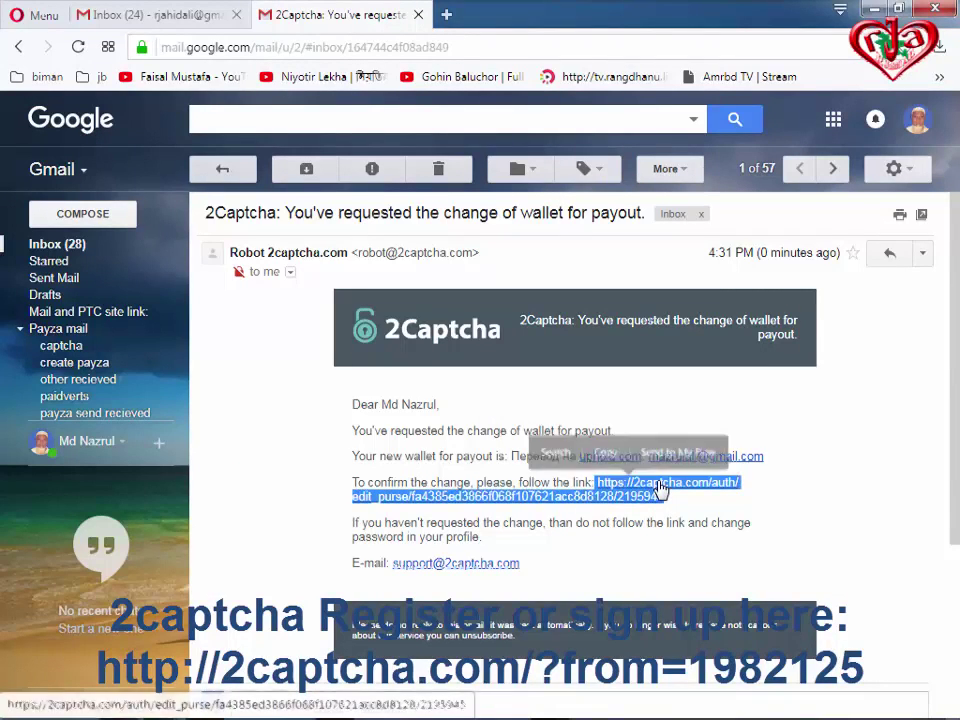
right_click(677, 478)
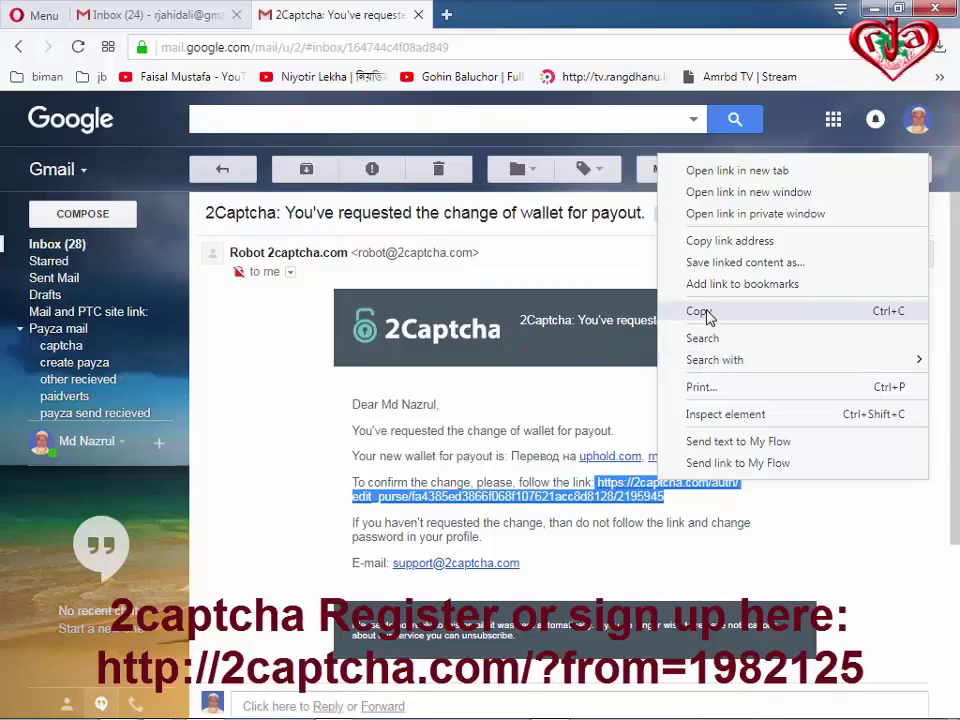
left_click(708, 318)
left_click(330, 712)
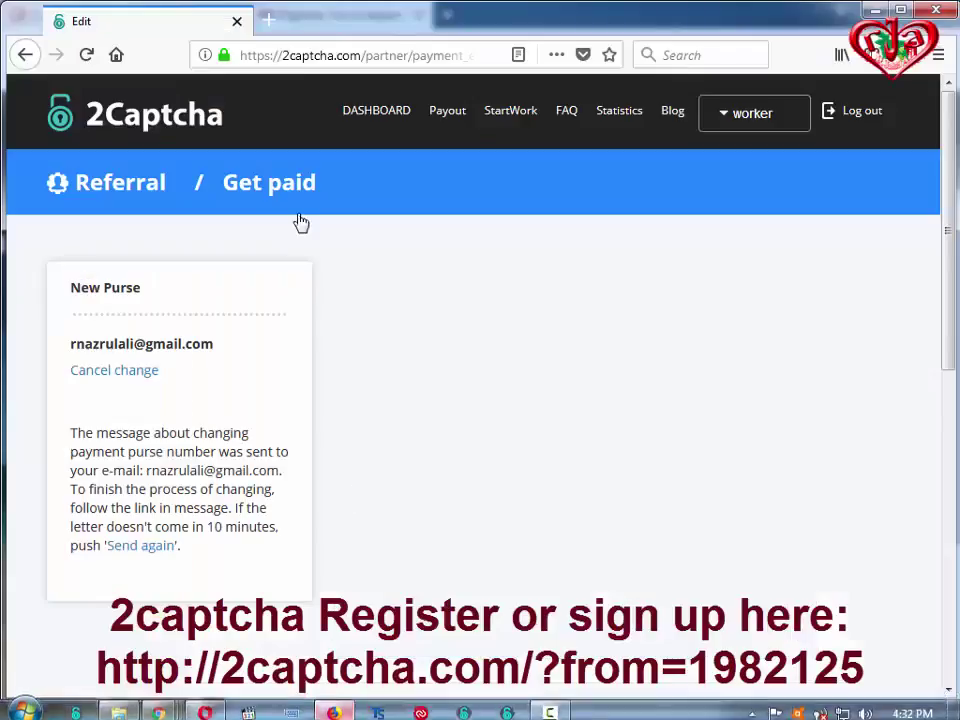
Paste and open the copied wallet-change confirmation link in a new tab.
left_click(268, 20)
right_click(308, 63)
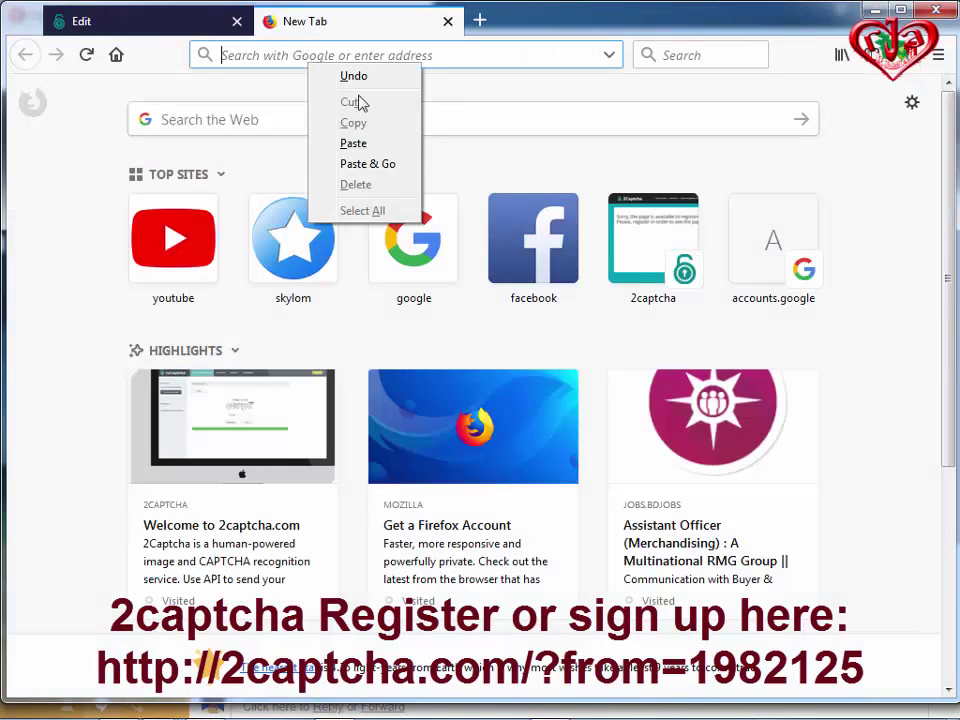
left_click(367, 164)
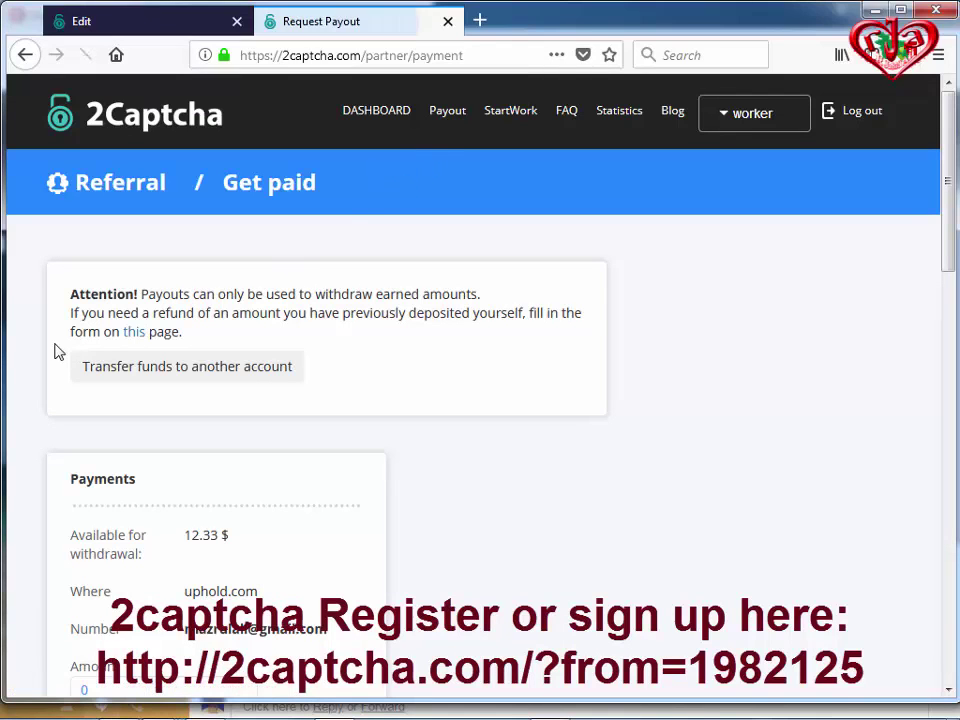
scroll(435, 447, "down", 4)
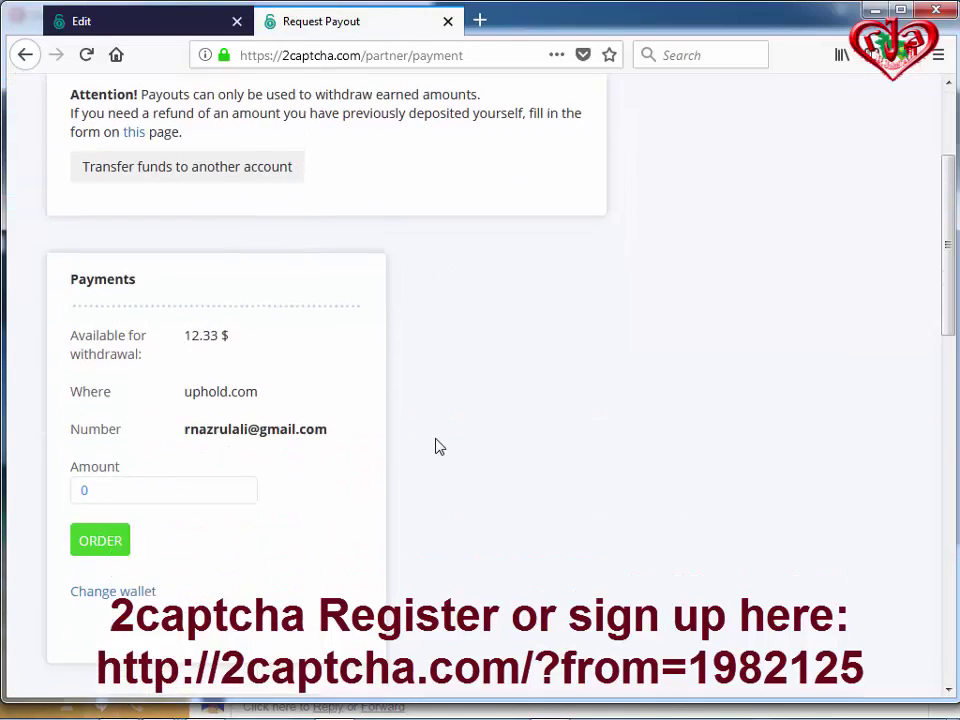
scroll(435, 447, "up", 4)
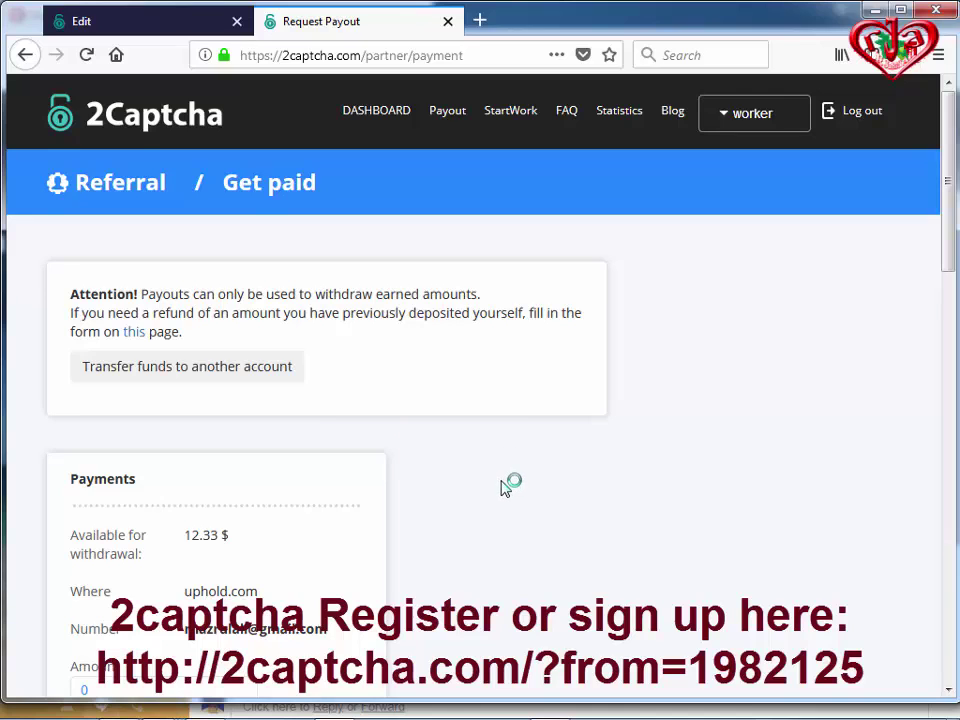
scroll(540, 445, "down", 3)
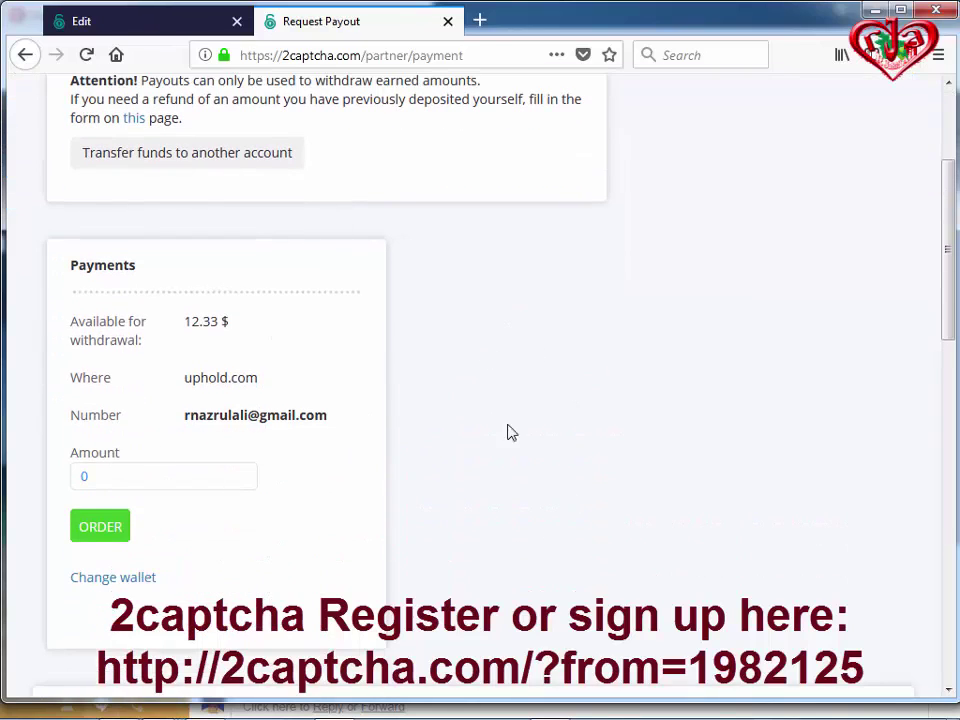
Close the expired Edit tab and review the Get paid page showing uphold.com and 12.33 $.
left_click(110, 22)
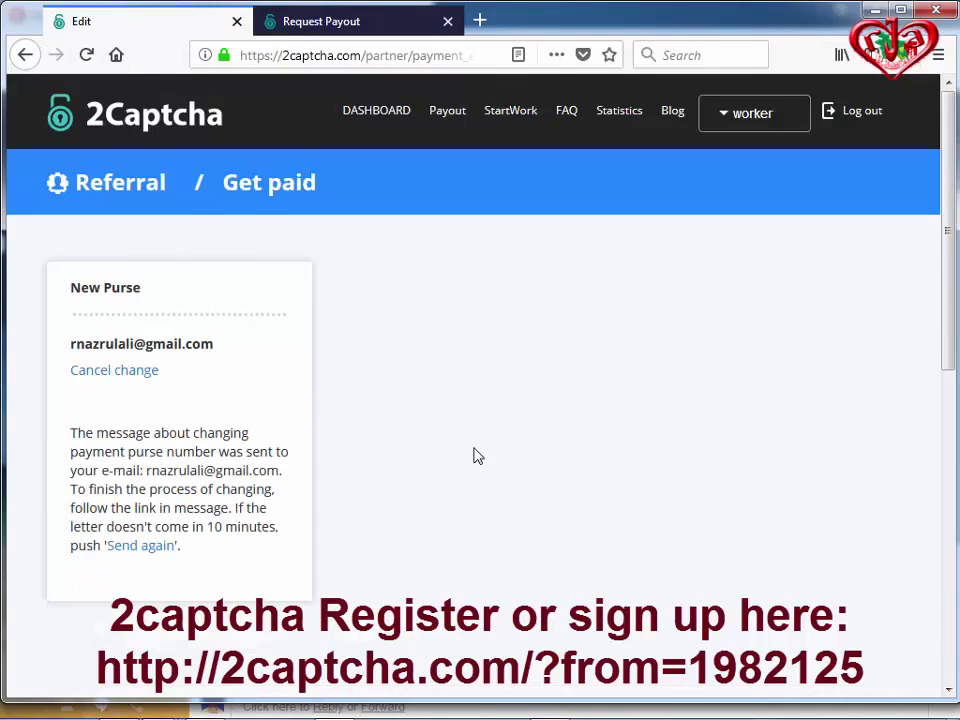
left_click(23, 56)
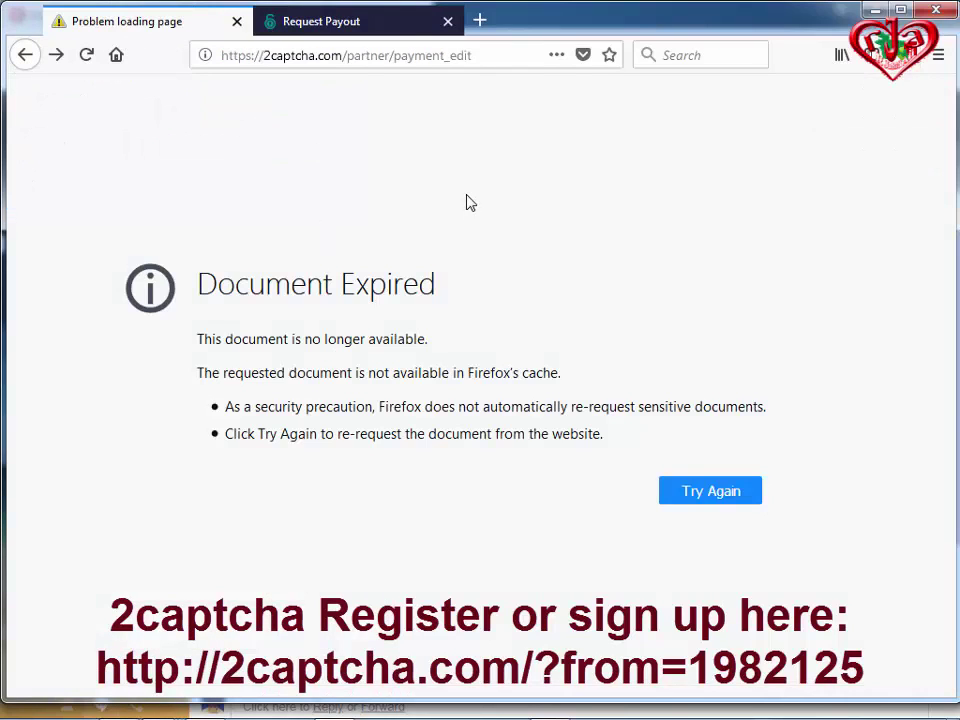
left_click(237, 21)
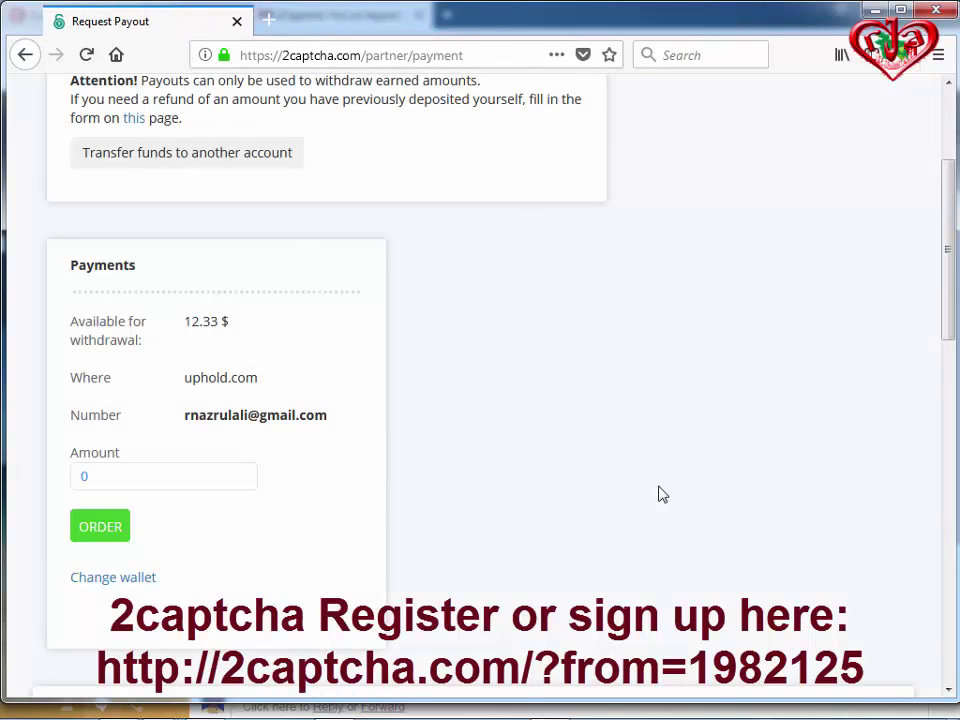
scroll(249, 422, "down", 3)
scroll(512, 432, "up", 3)
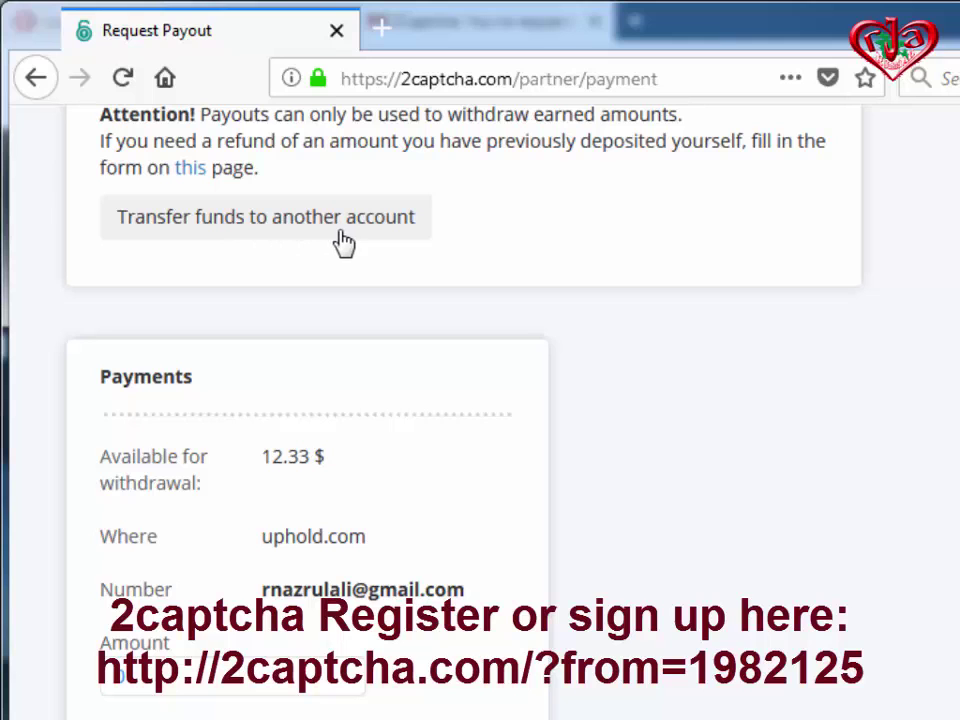
scroll(790, 553, "down", 3)
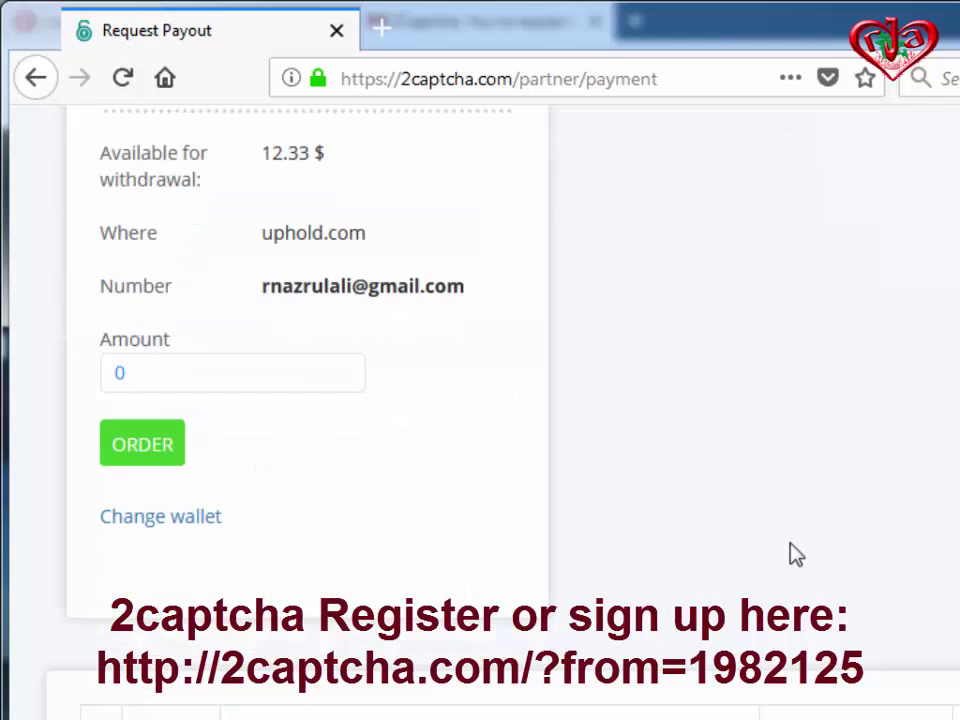
scroll(790, 553, "up", 3)
scroll(790, 553, "down", 6)
scroll(592, 408, "down", 5)
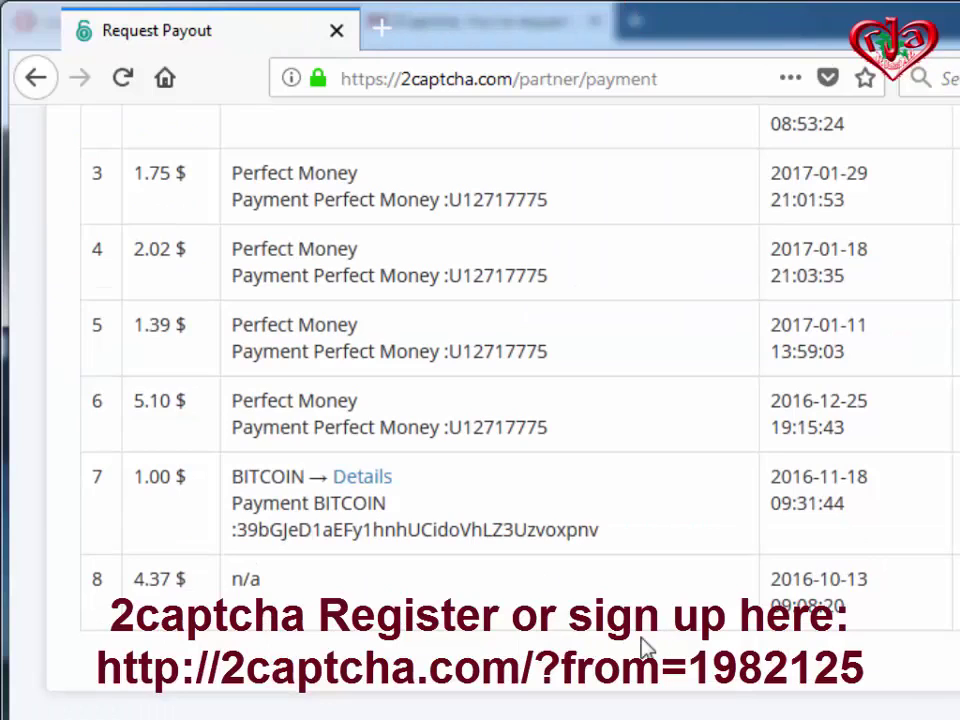
scroll(643, 630, "up", 4)
scroll(643, 643, "up", 2)
scroll(600, 665, "up", 2)
scroll(538, 690, "up", 2)
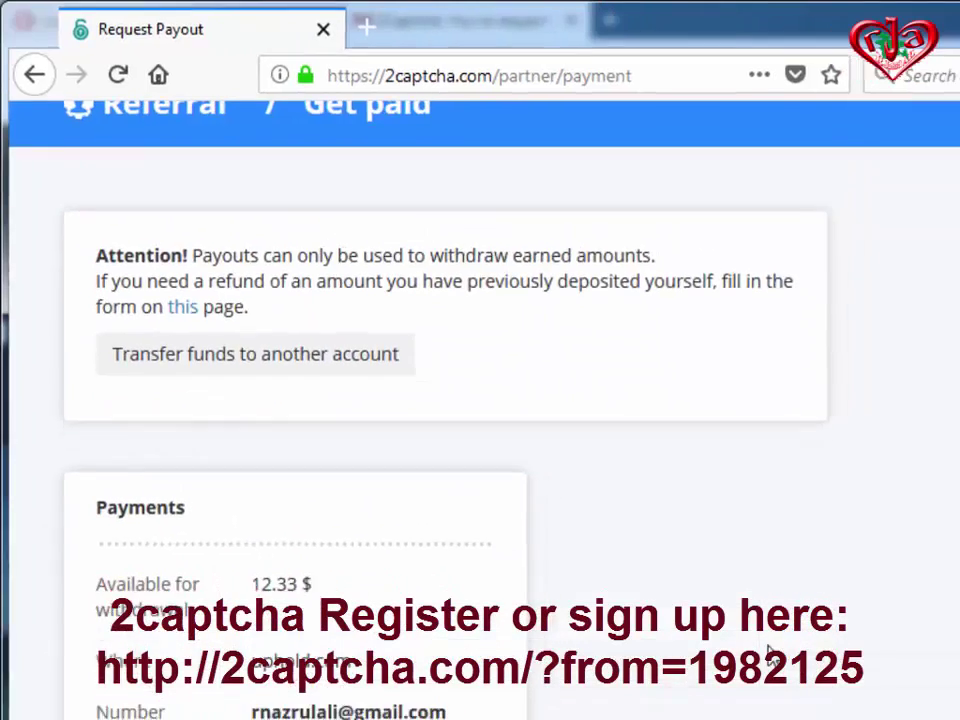
scroll(303, 327, "down", 2)
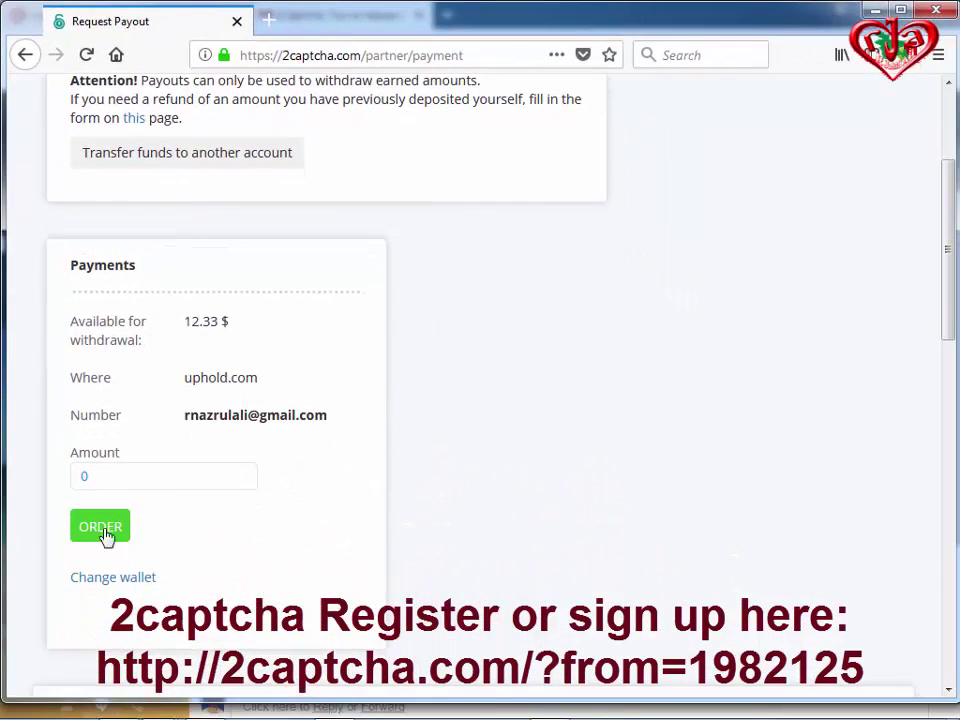
scroll(525, 471, "up", 3)
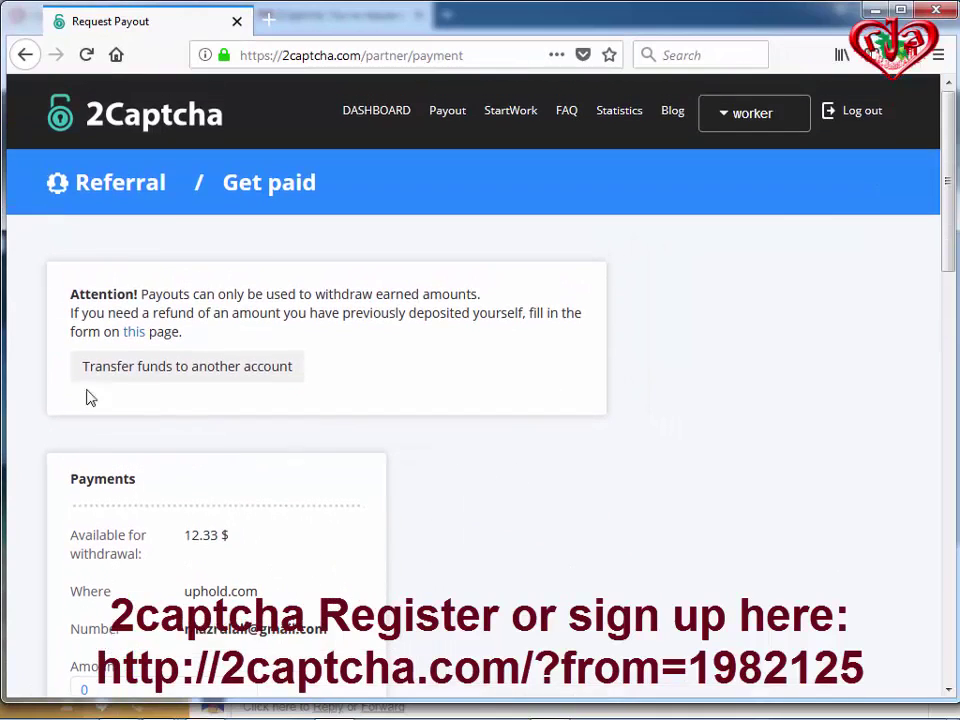
Request a 0.5 $ transfer to the recipient account, leaving it Pending e-mail confirmation.
left_click(156, 374)
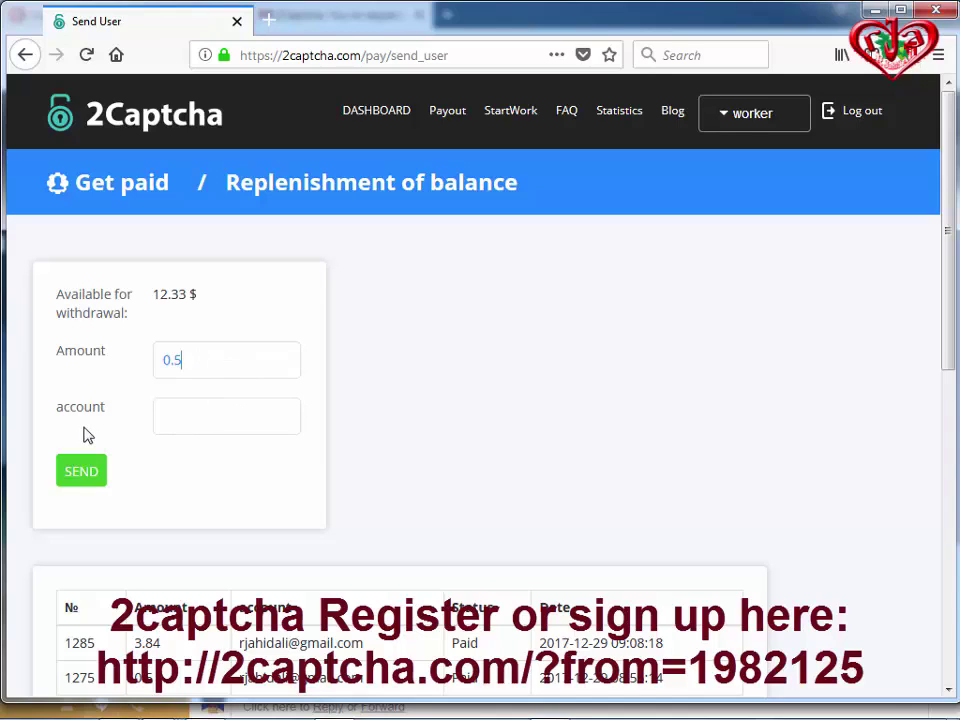
left_click(179, 413)
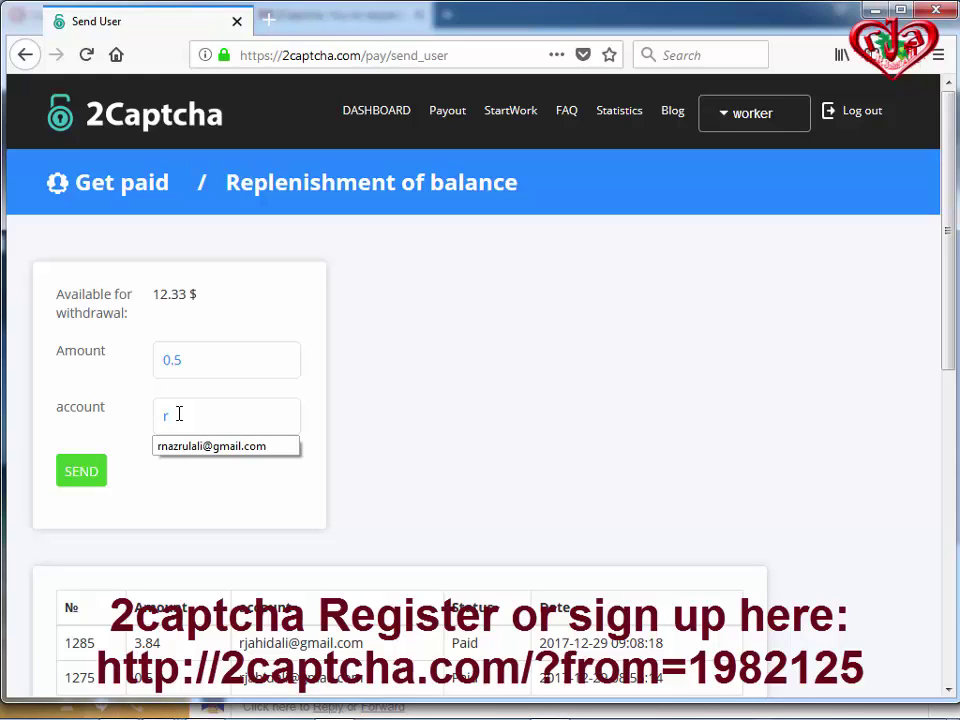
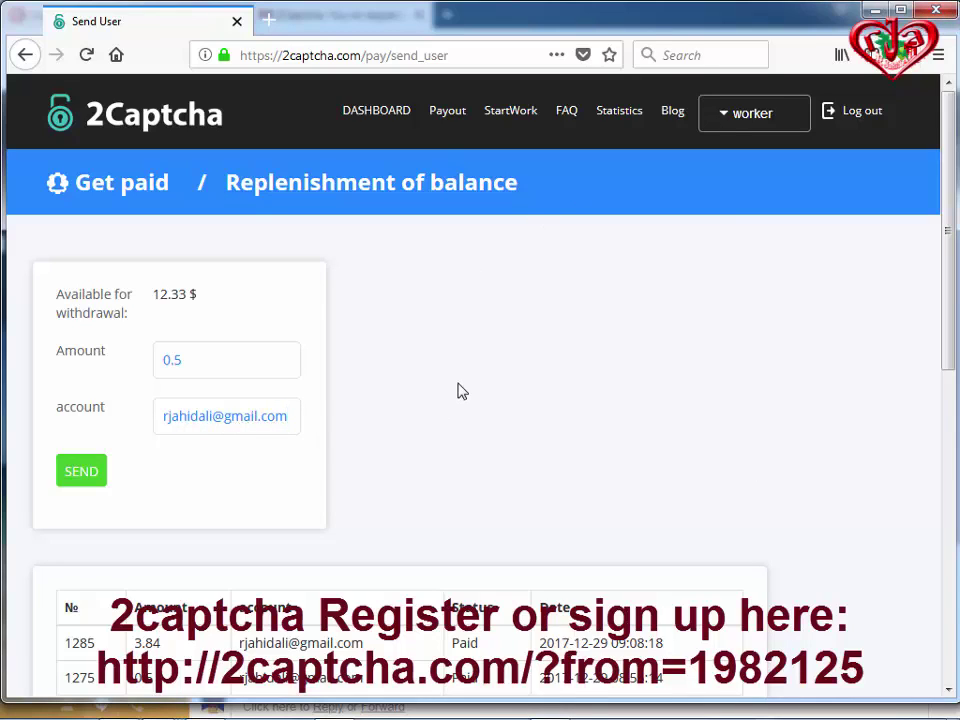
scroll(458, 390, "down", 3)
scroll(460, 390, "down", 1)
scroll(460, 390, "up", 4)
left_click(83, 474)
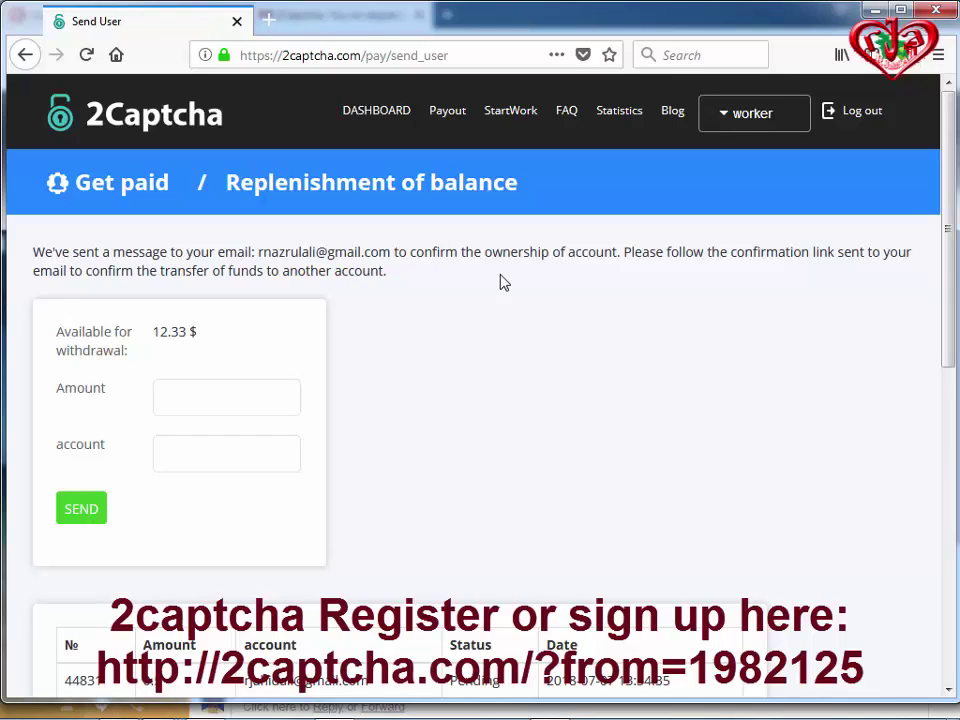
Open the new 'Confirm funds transfer' e-mail from 2Captcha in Gmail.
mouse_move(283, 708)
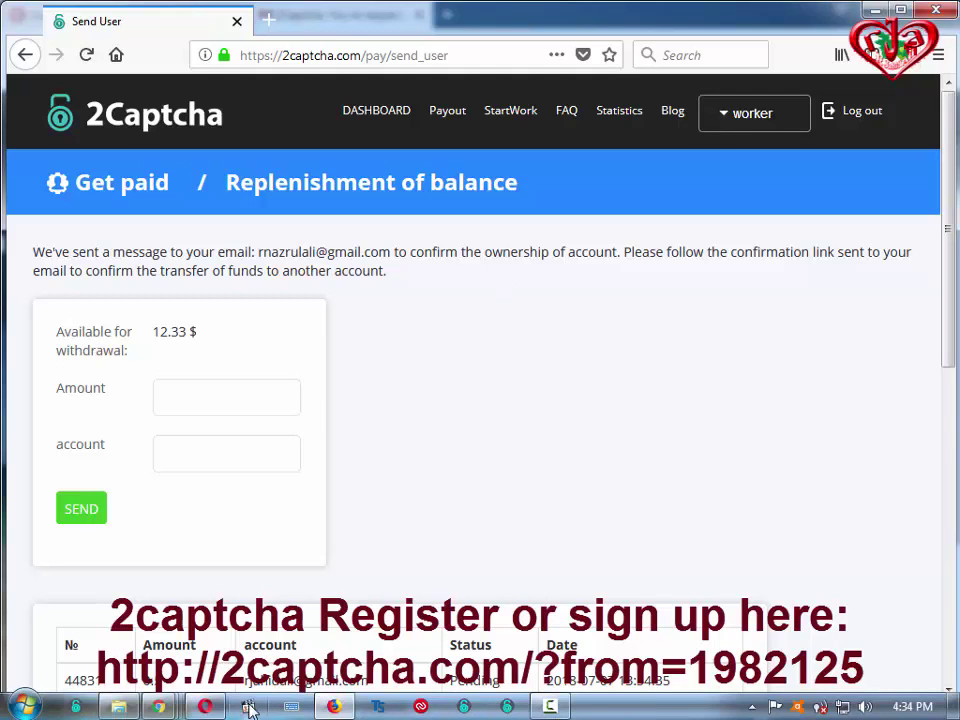
left_click(205, 707)
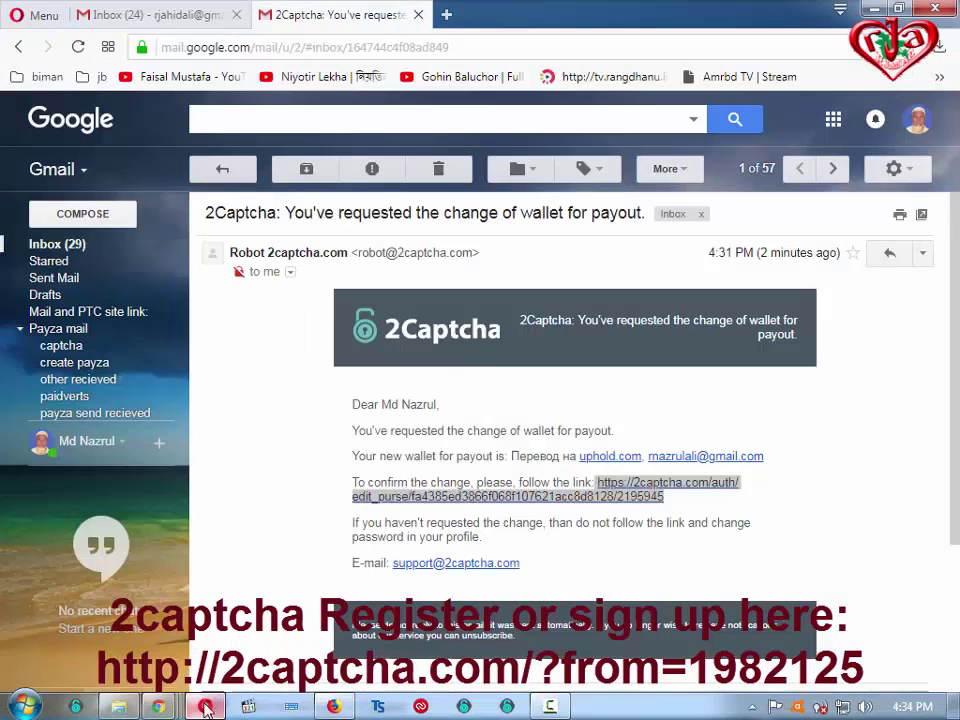
left_click(40, 247)
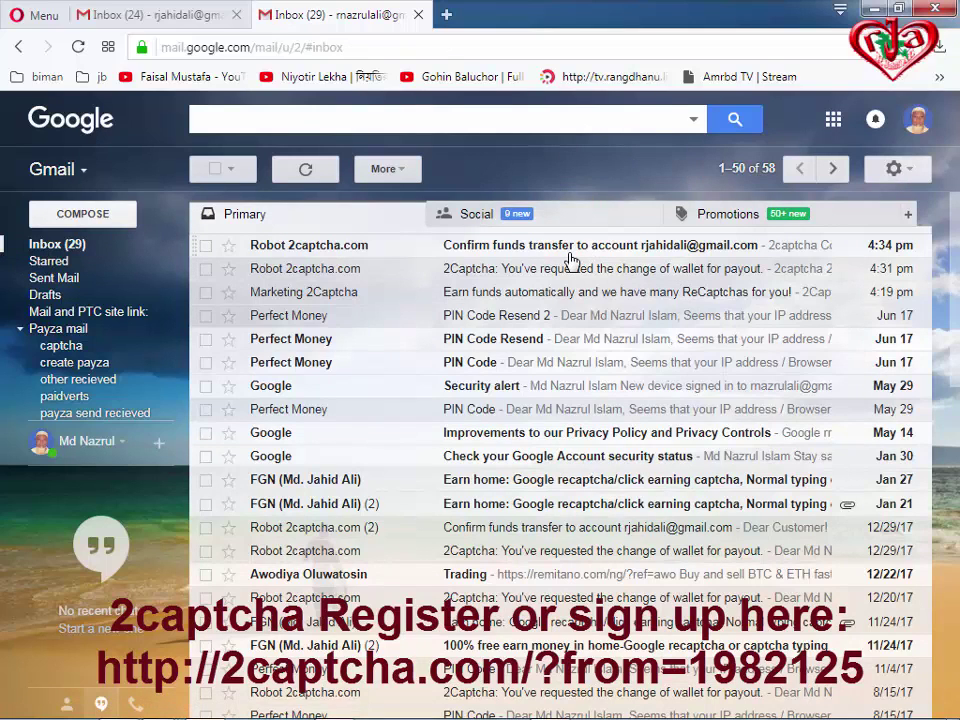
left_click(572, 258)
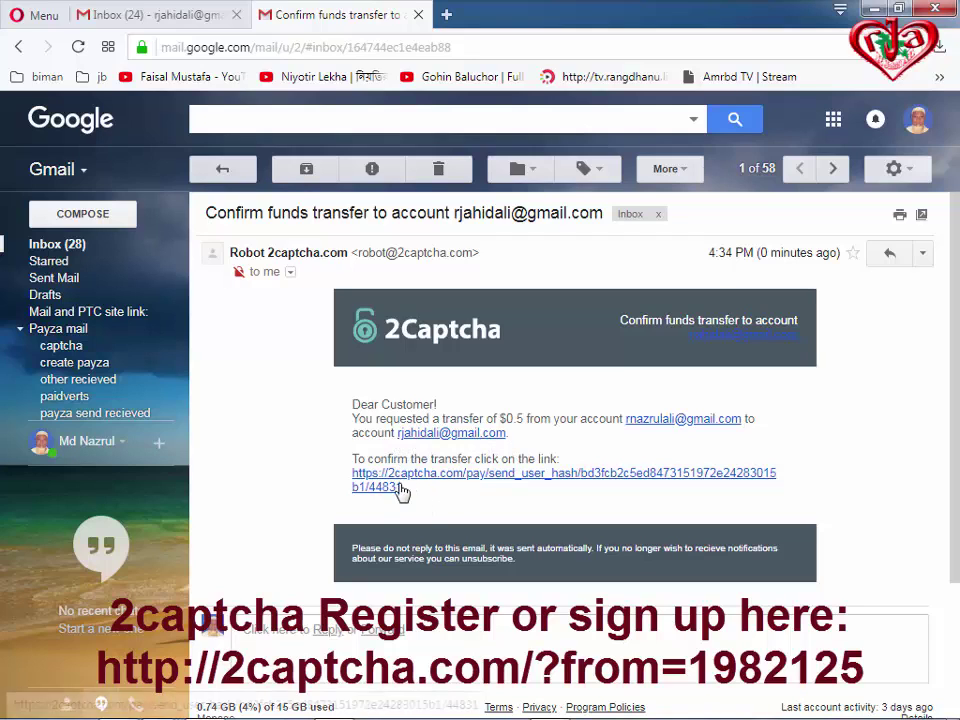
Copy the transfer confirmation link and return to the 2Captcha page in Firefox.
mouse_move(403, 491)
left_mouse_down()
mouse_move(353, 486)
mouse_move(356, 470)
left_mouse_up()
right_click(357, 470)
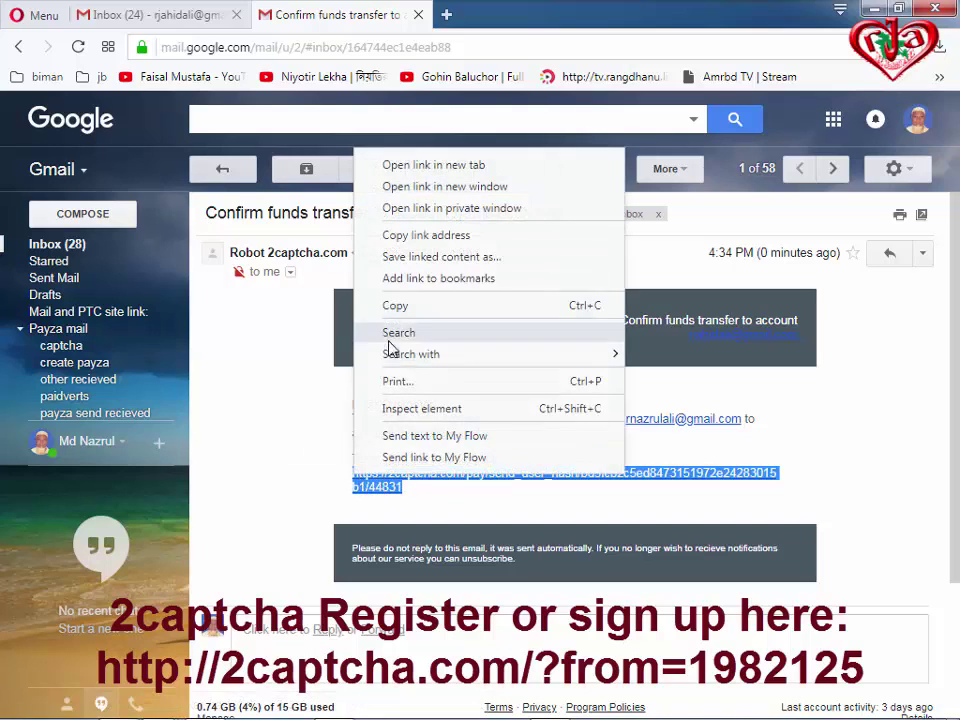
left_click(396, 306)
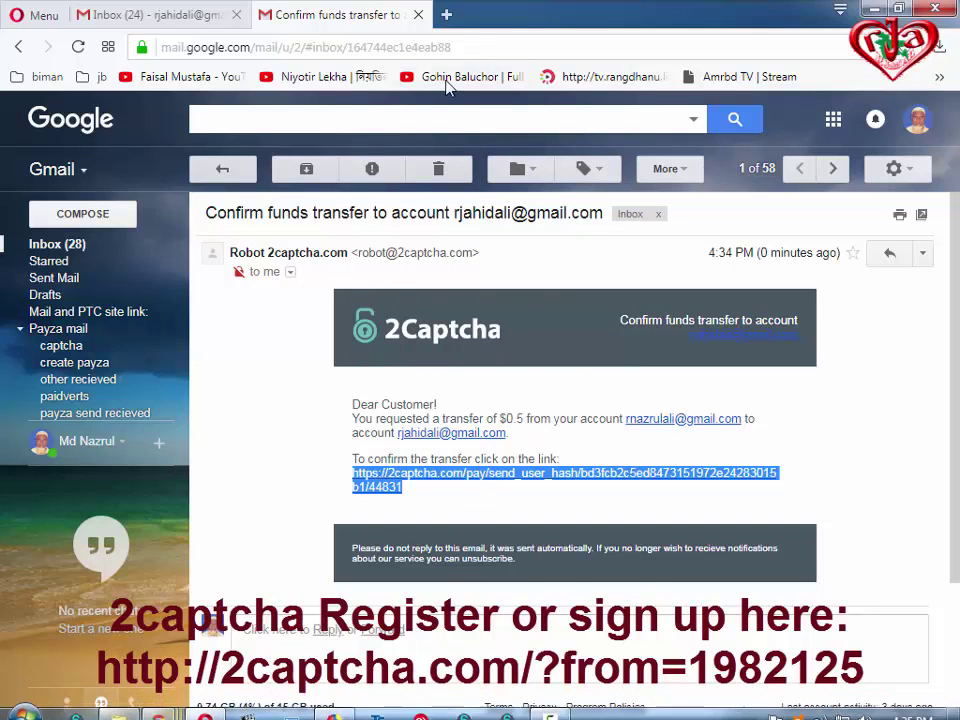
mouse_move(205, 709)
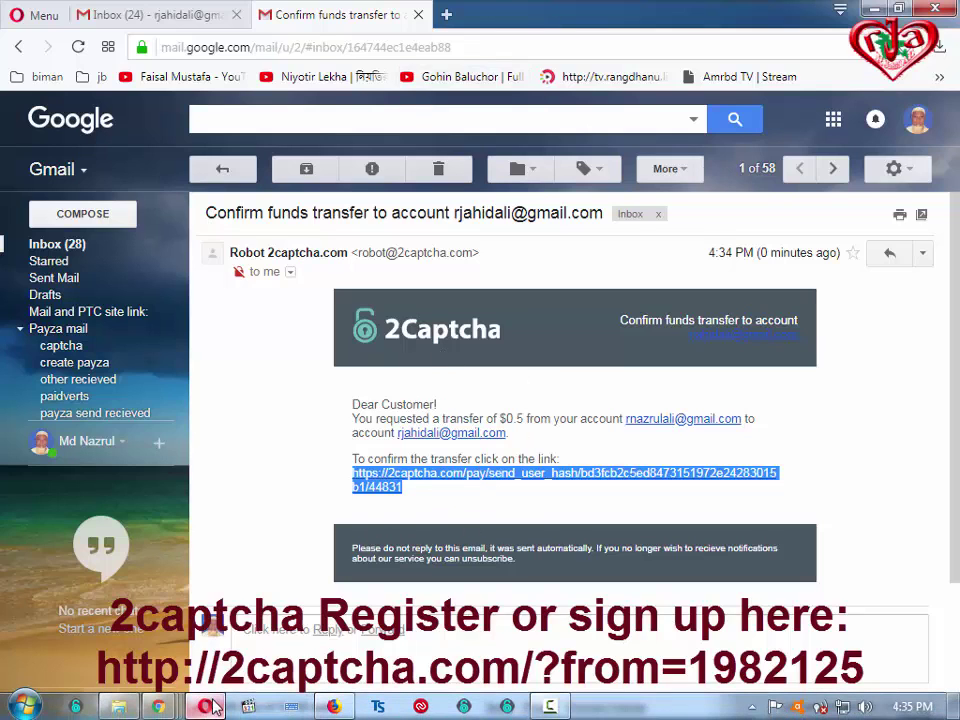
left_click(333, 707)
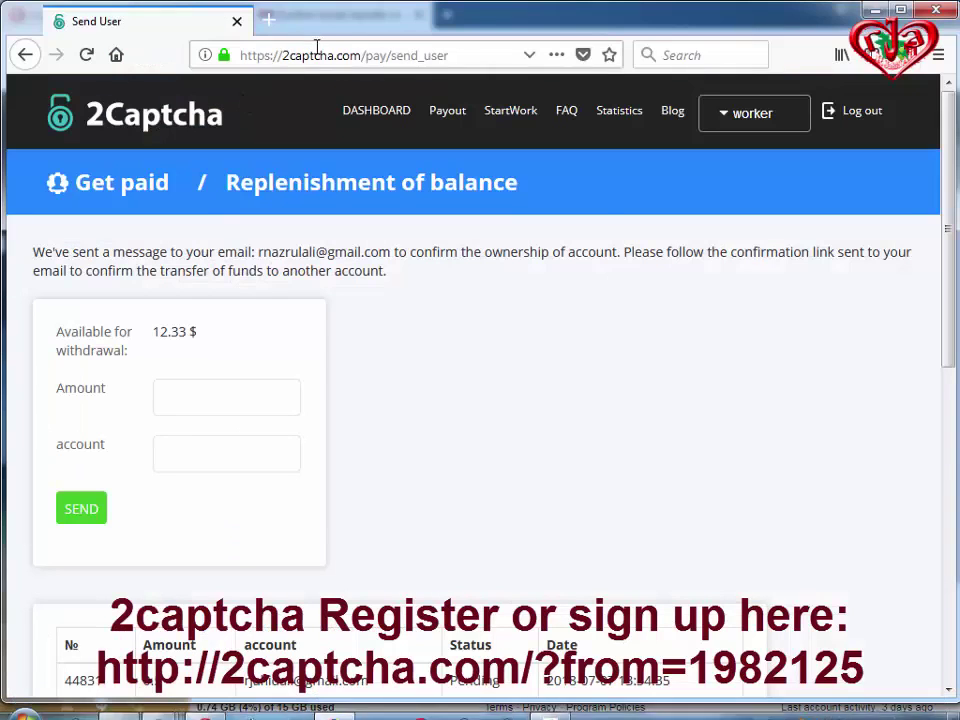
Open the copied confirmation link in a new tab so the 0.5 $ transfer shows Paid, 11.83 $ available.
left_click(271, 19)
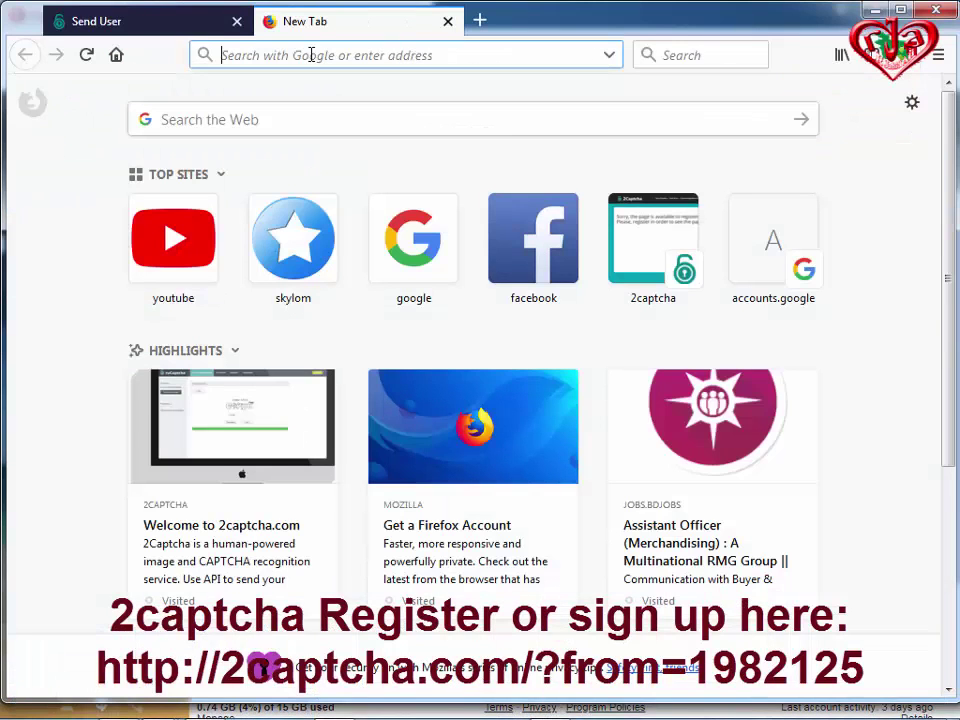
left_click(150, 26)
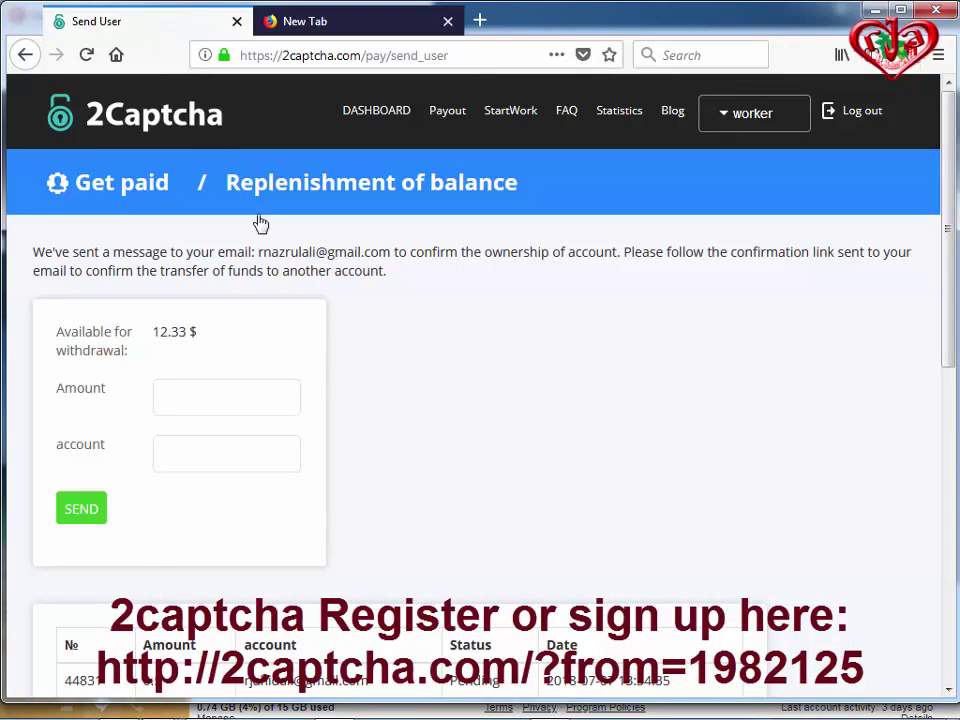
left_click(300, 22)
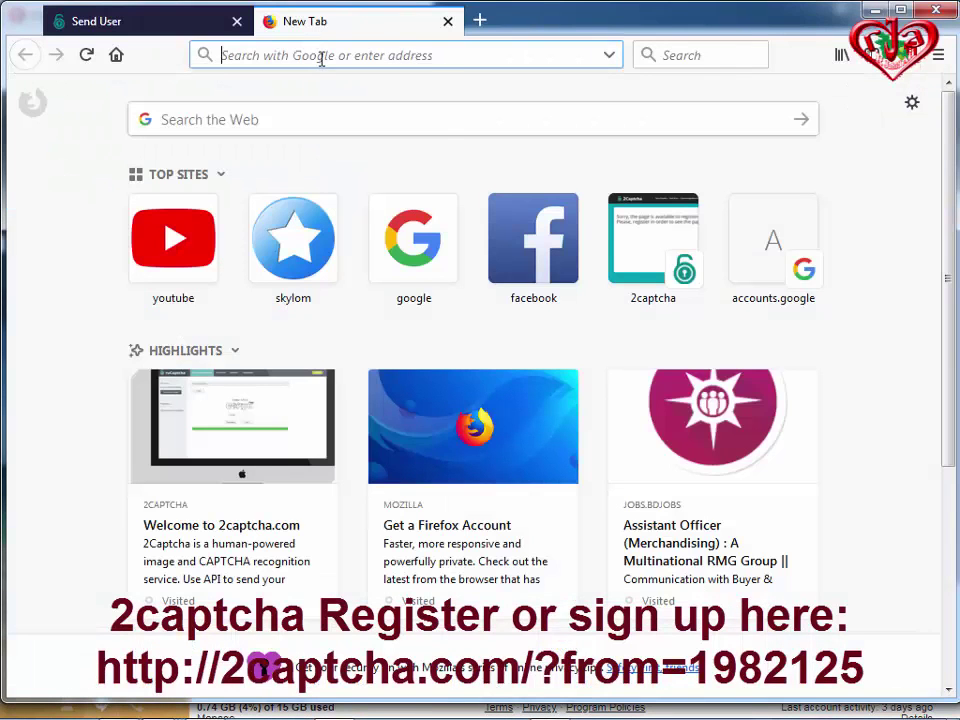
right_click(321, 58)
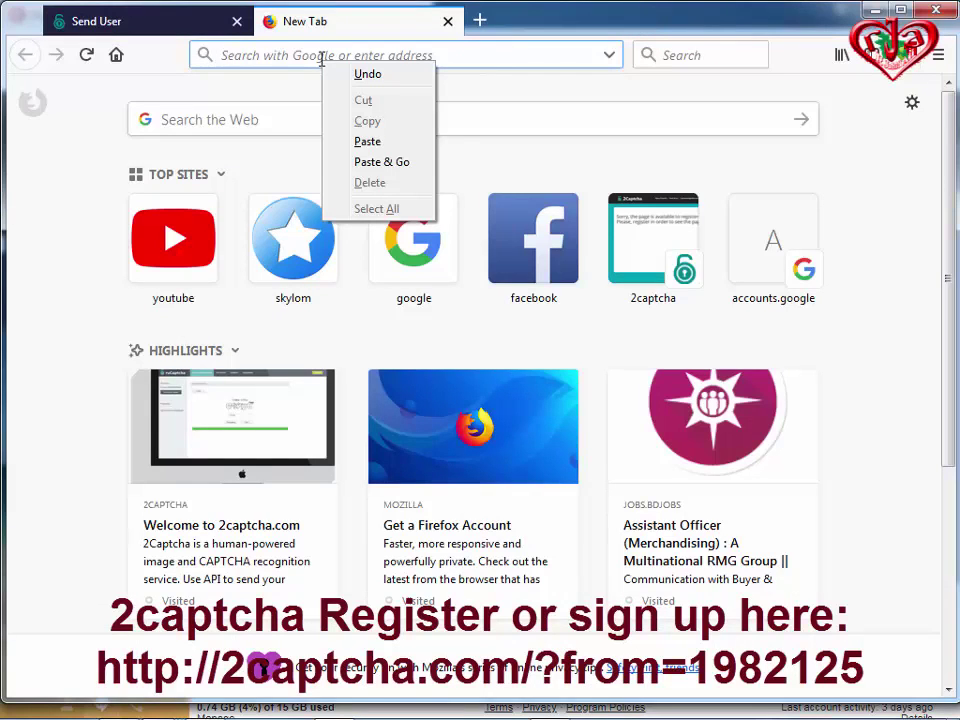
left_click(390, 162)
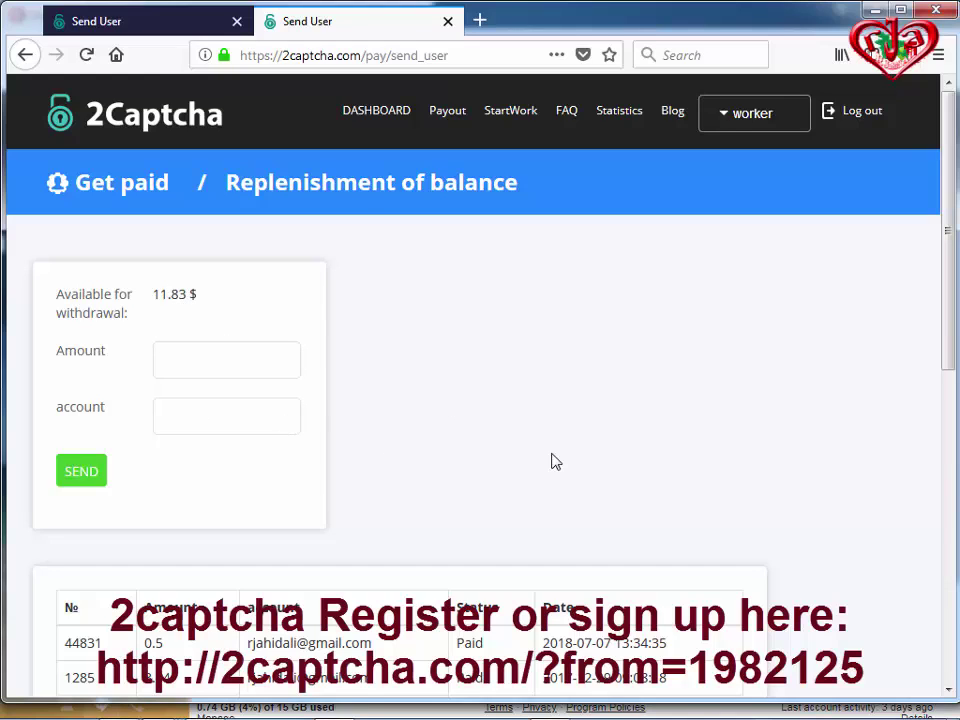
scroll(546, 459, "down", 3)
scroll(542, 486, "down", 3)
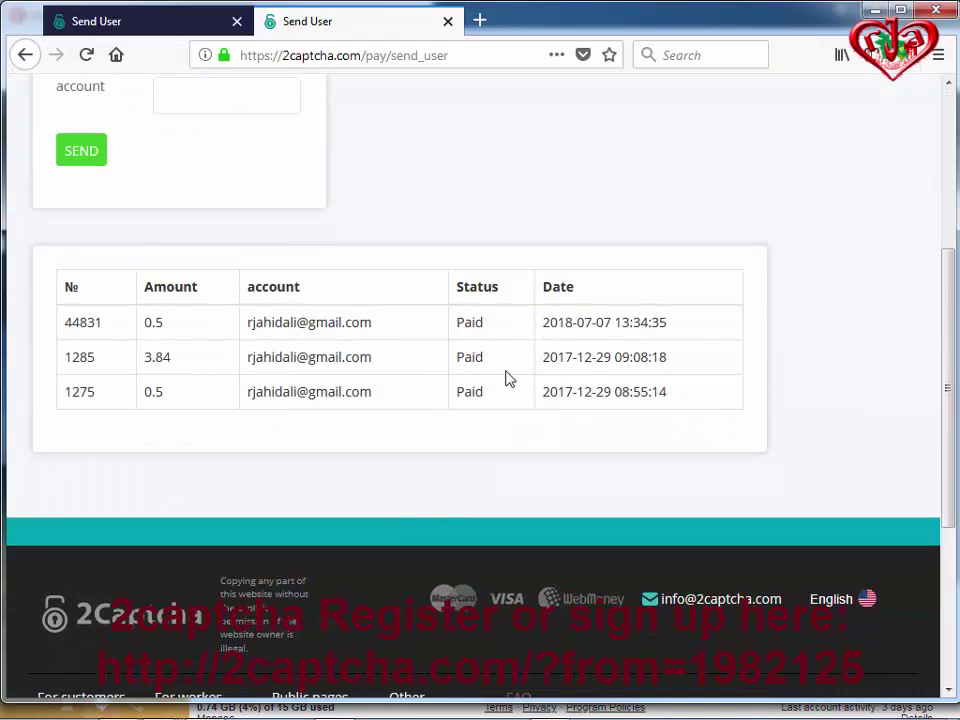
scroll(515, 390, "up", 5)
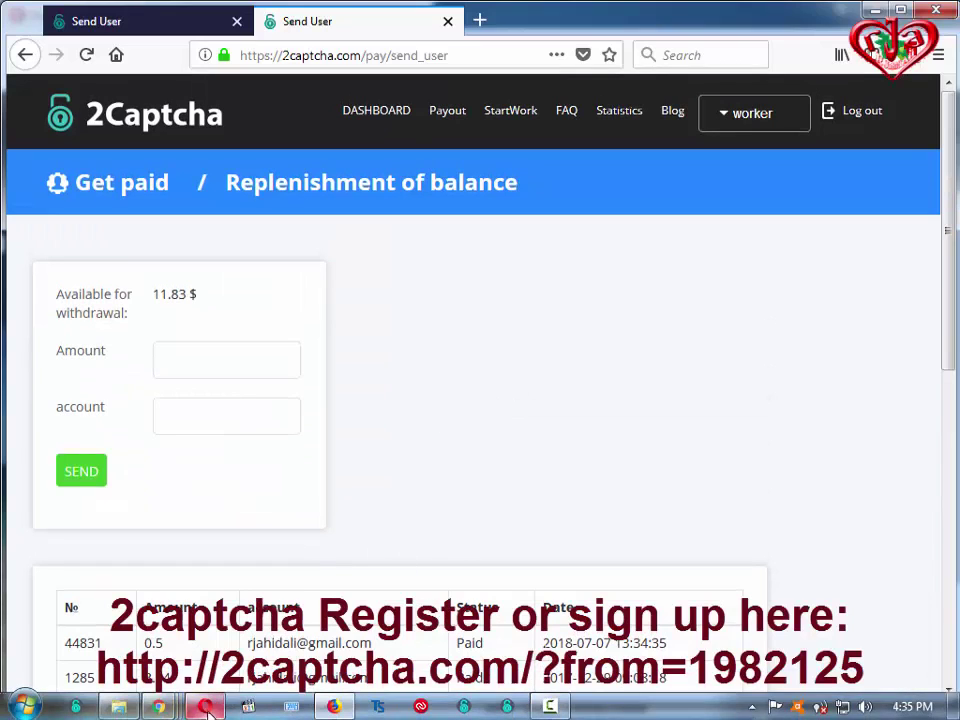
Load 2captcha.com in a new Opera tab.
left_click(207, 708)
key("ctrl+t")
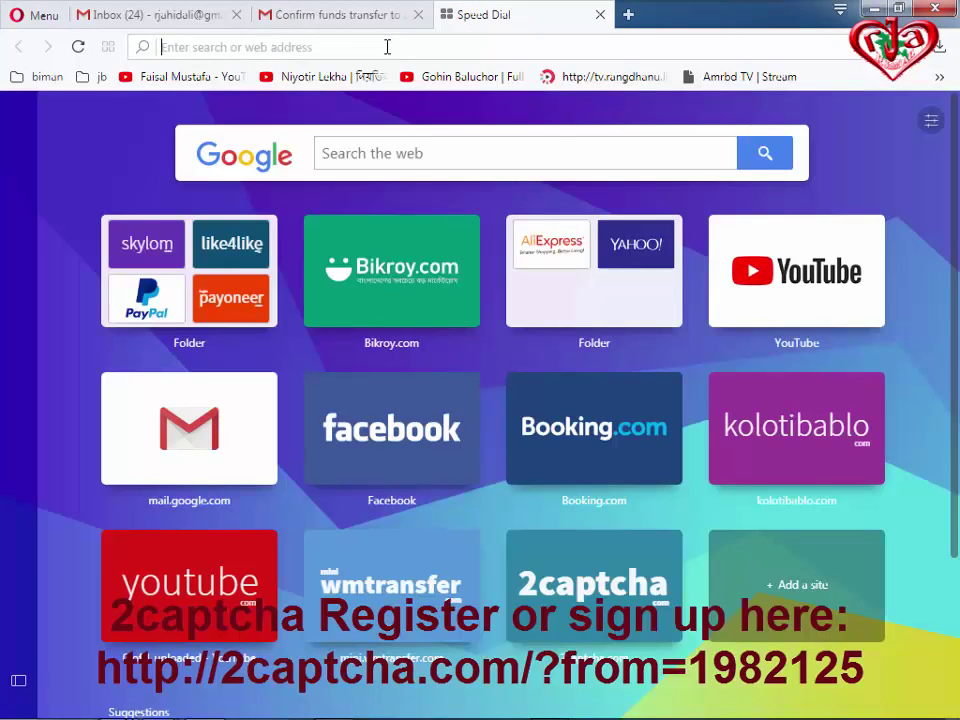
type("2")
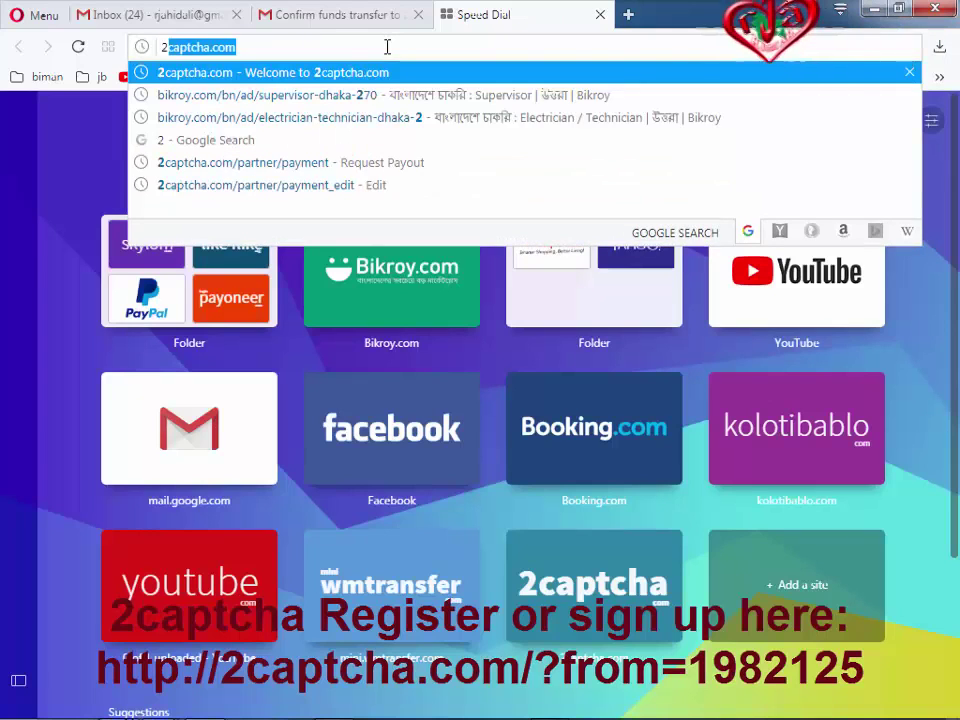
key("Return")
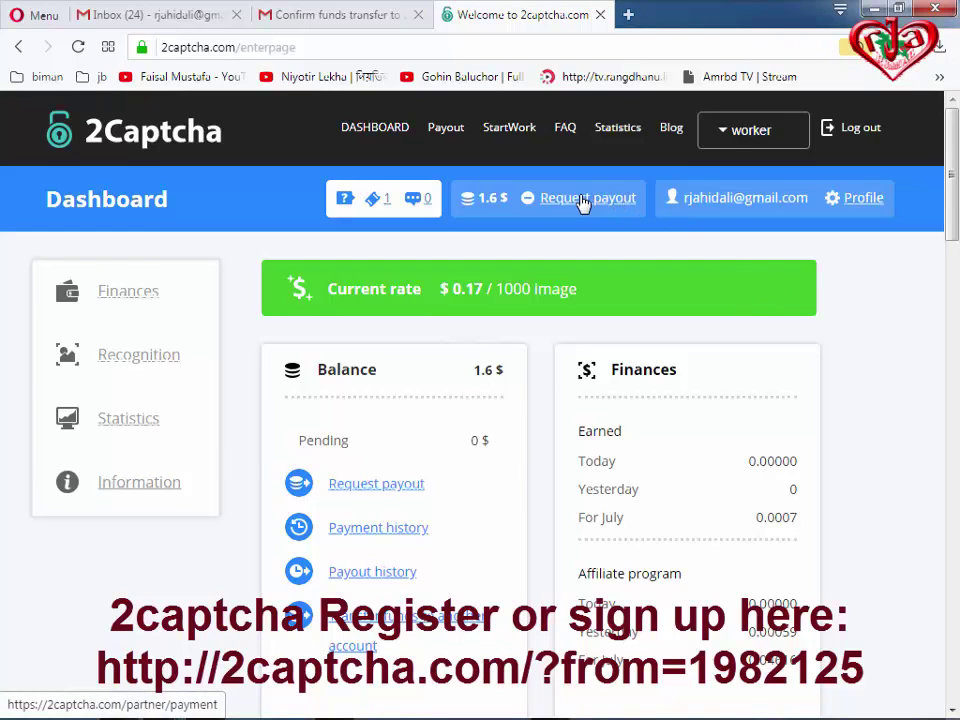
scroll(439, 499, "down", 2)
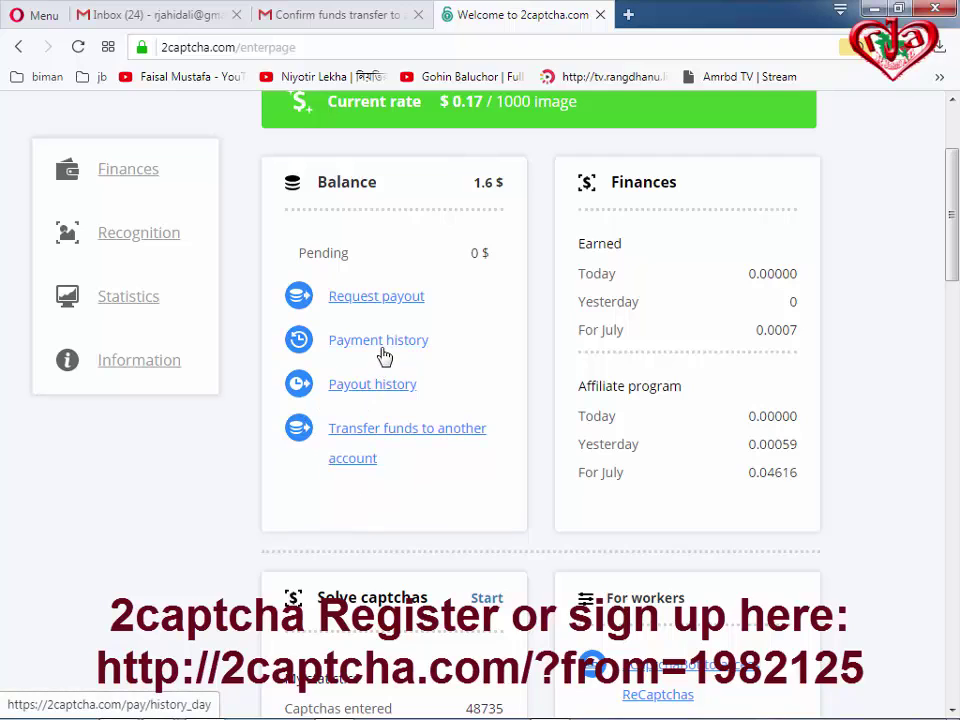
Go through the transfer-funds page to the Request Payout page showing 1.6 $ available.
left_click(403, 438)
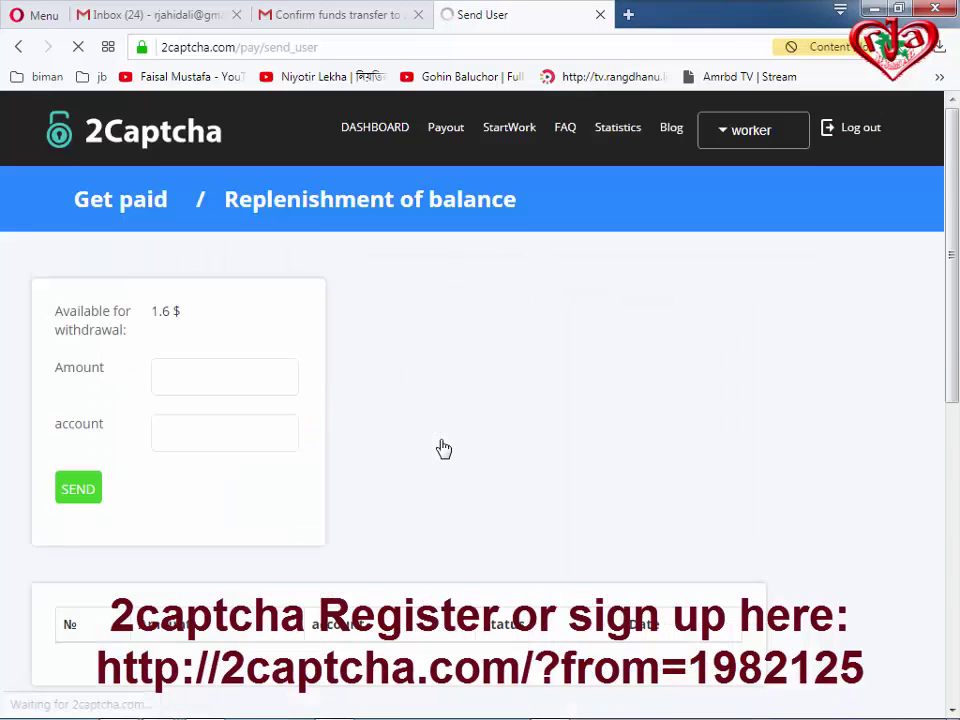
scroll(489, 439, "down", 3)
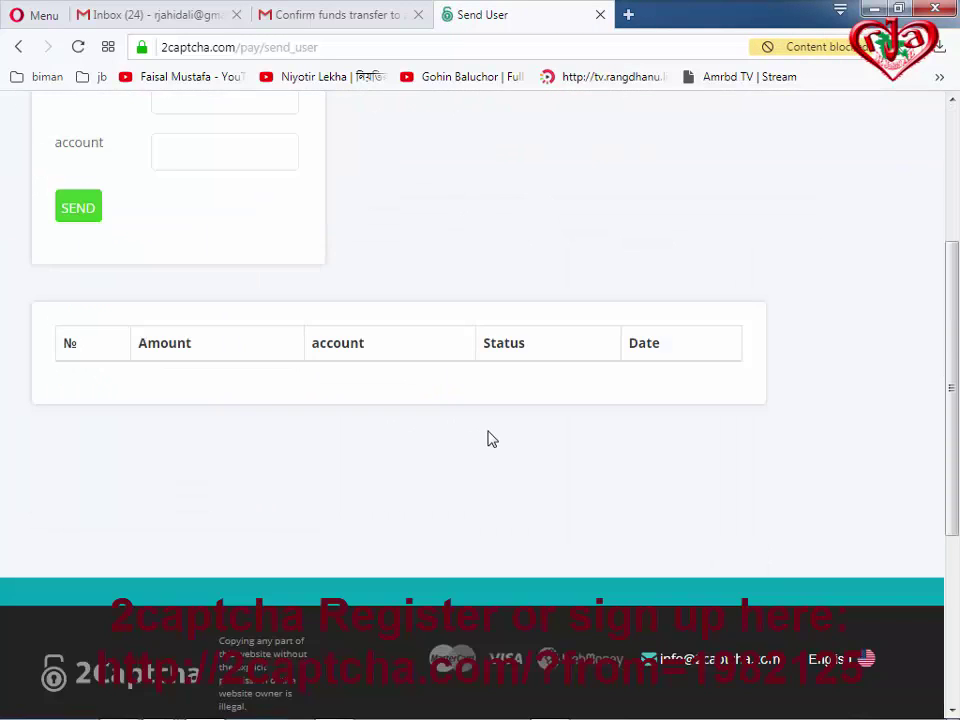
scroll(489, 439, "up", 3)
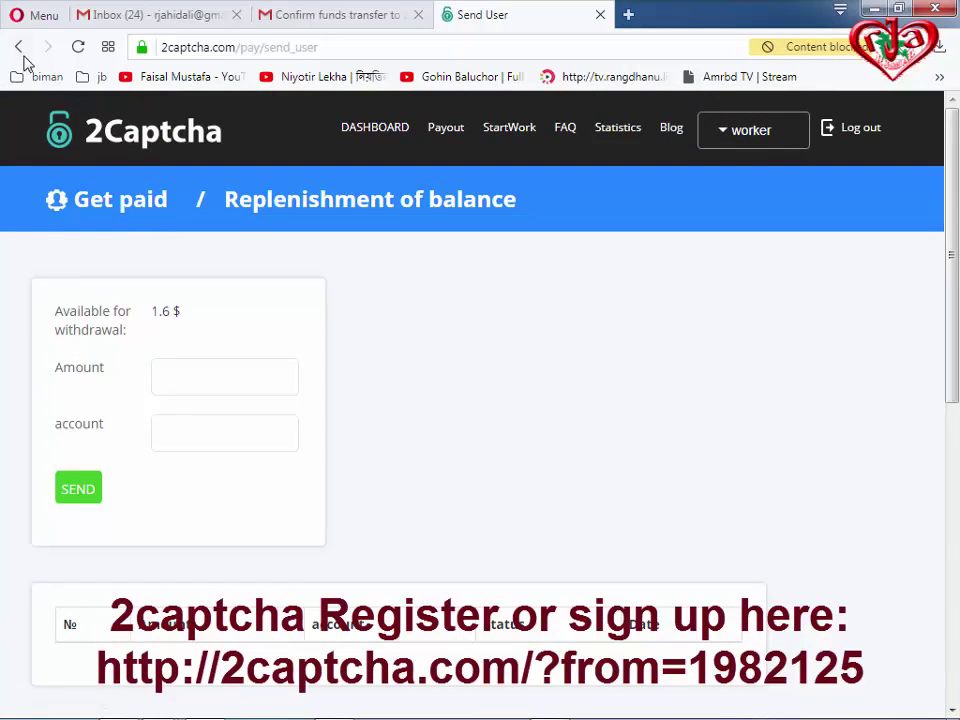
left_click(458, 129)
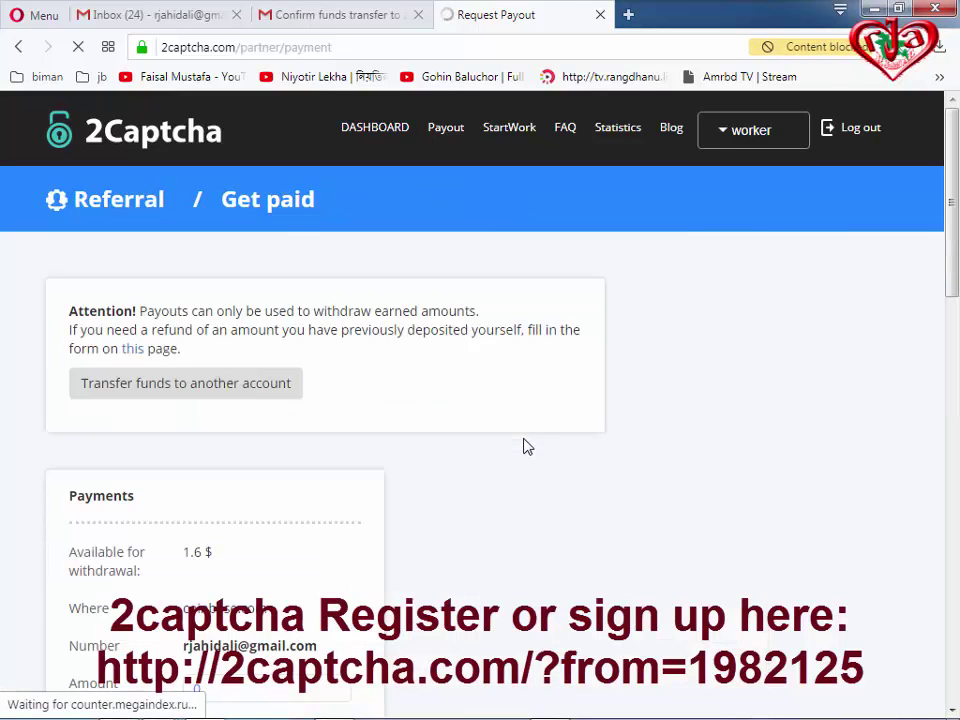
Check the payout page and Gmail confirmation tab, then return to the Dashboard showing 1.6 $ balance.
scroll(523, 443, "down", 4)
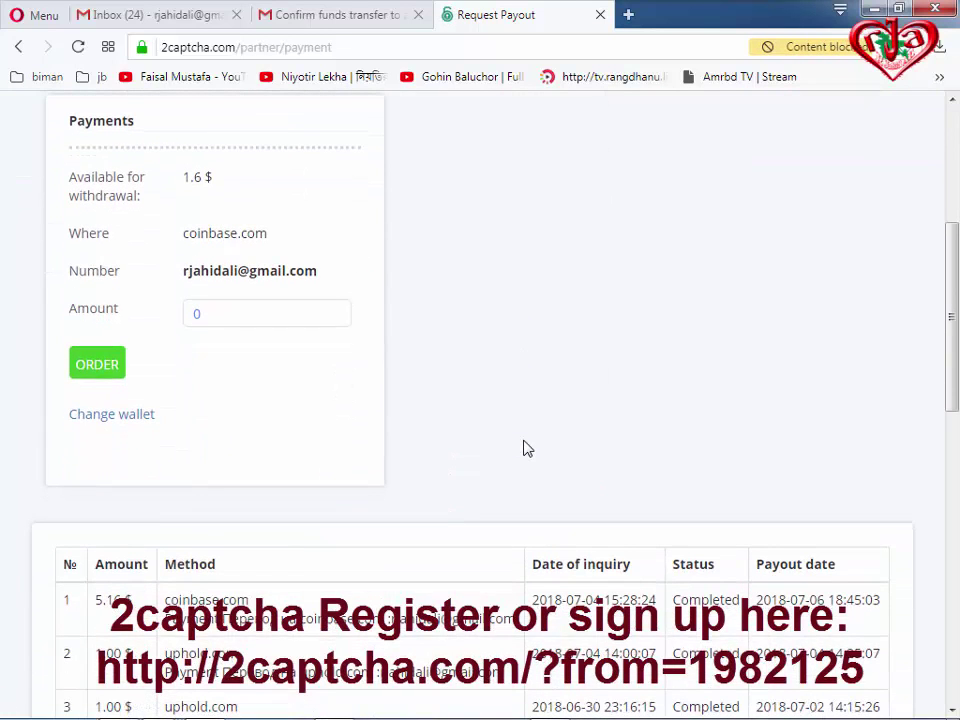
scroll(527, 449, "down", 2)
scroll(527, 449, "up", 5)
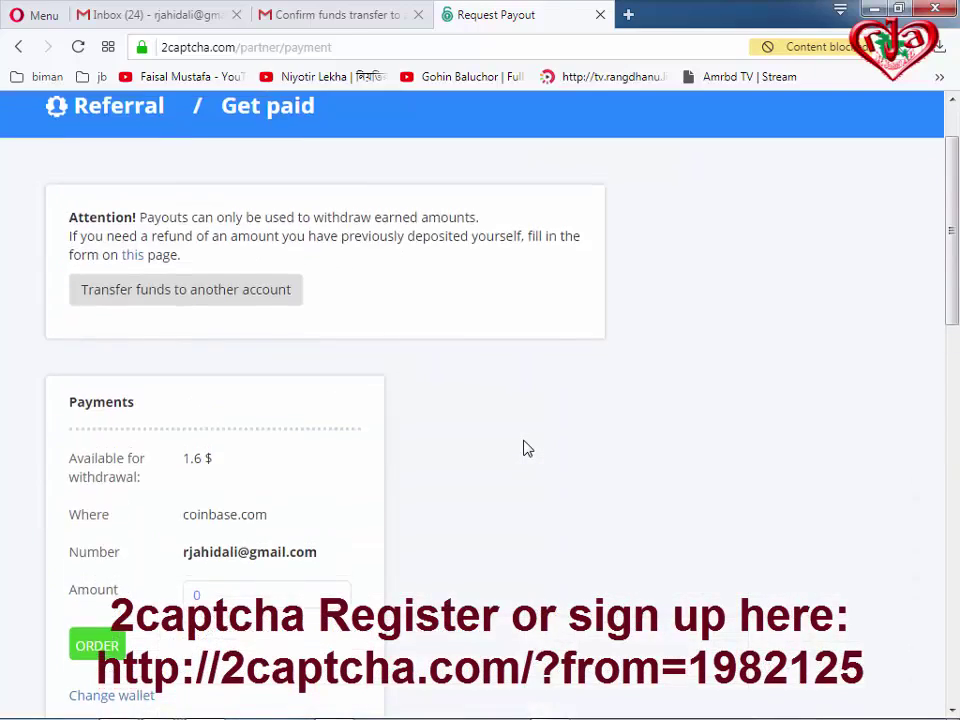
scroll(579, 448, "down", 3)
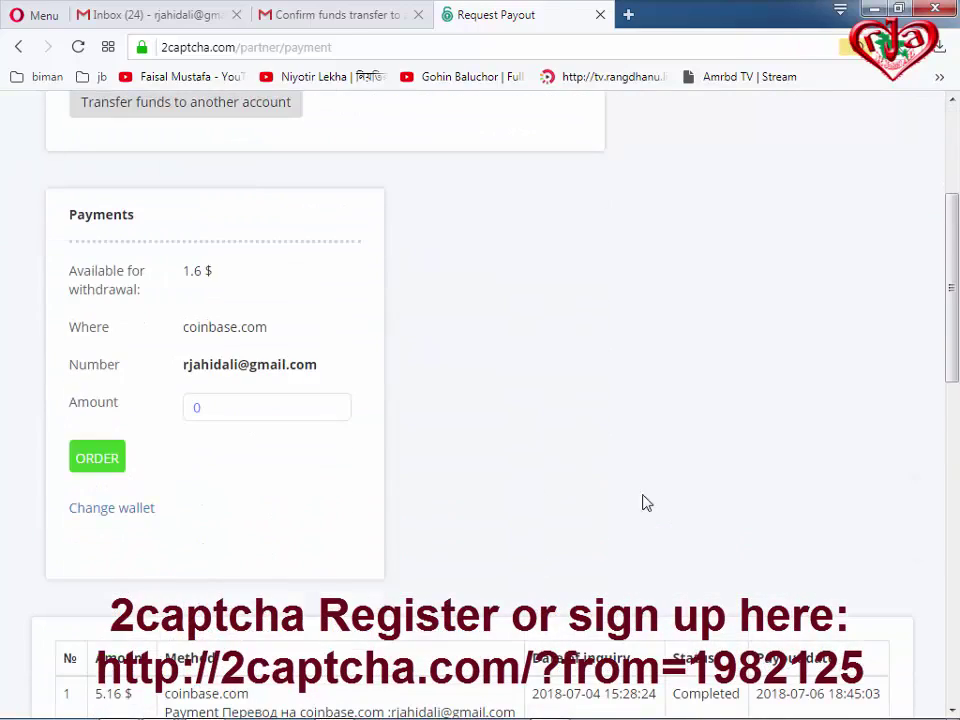
scroll(643, 498, "down", 2)
scroll(640, 493, "up", 2)
scroll(640, 488, "up", 3)
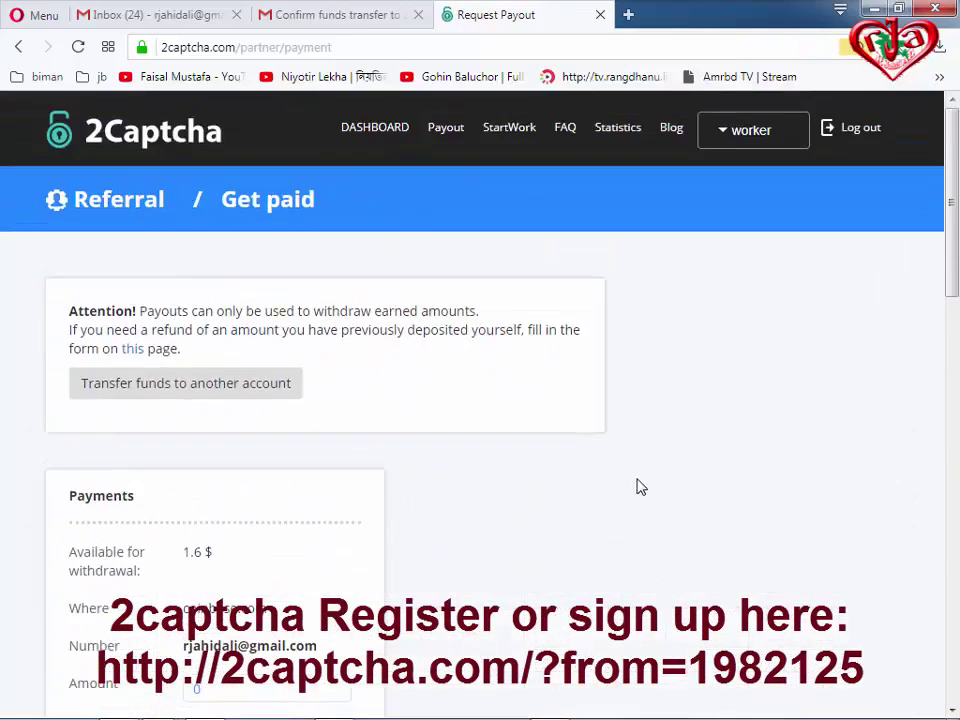
left_click(320, 16)
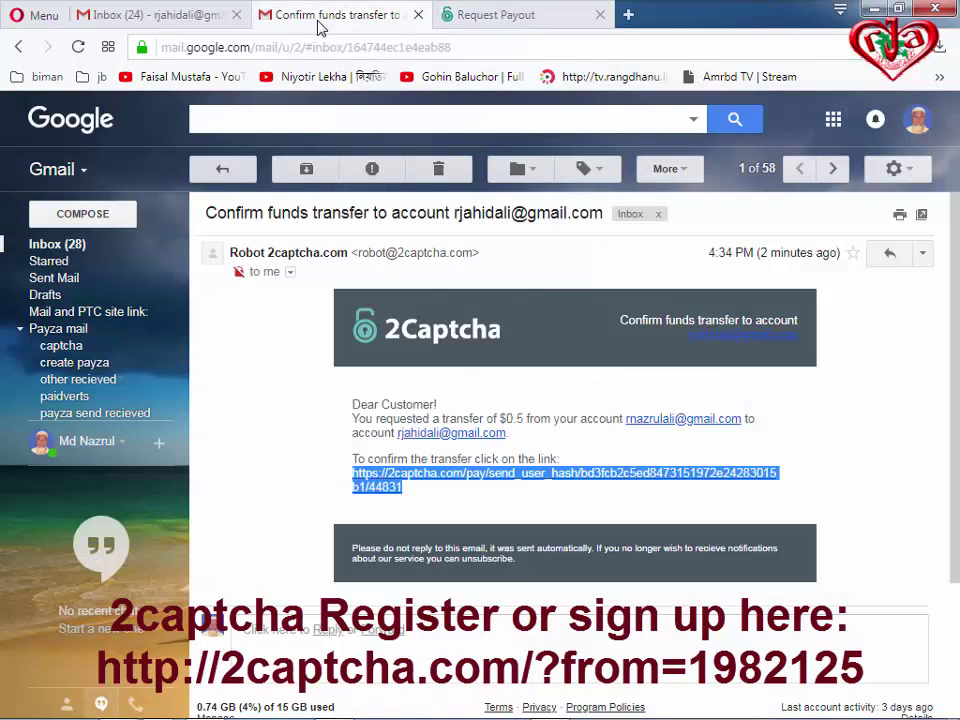
left_click(503, 13)
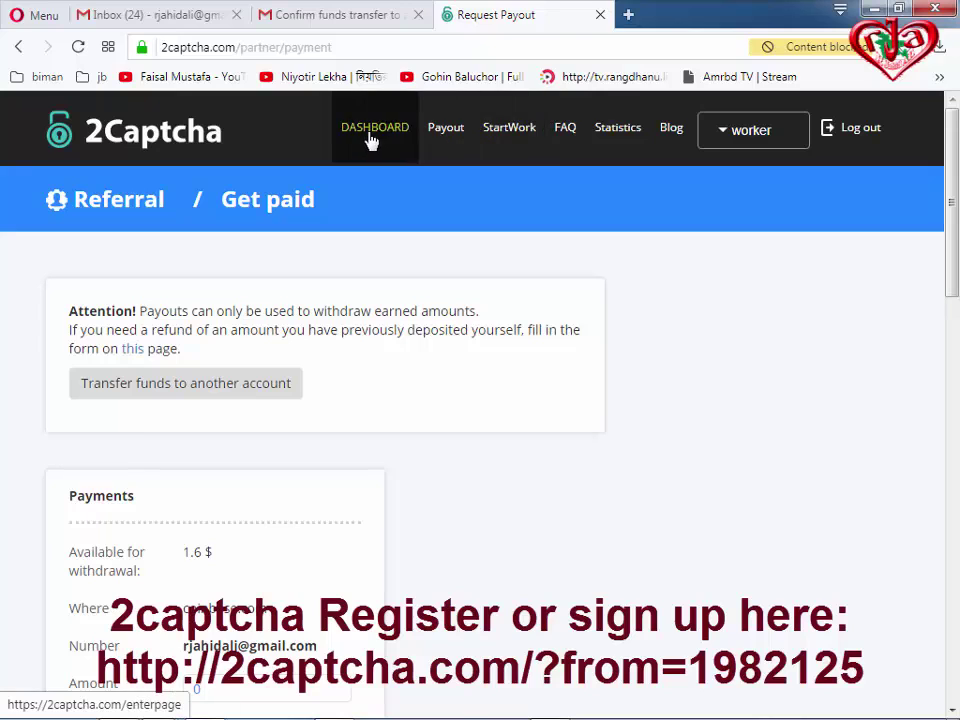
left_click(371, 139)
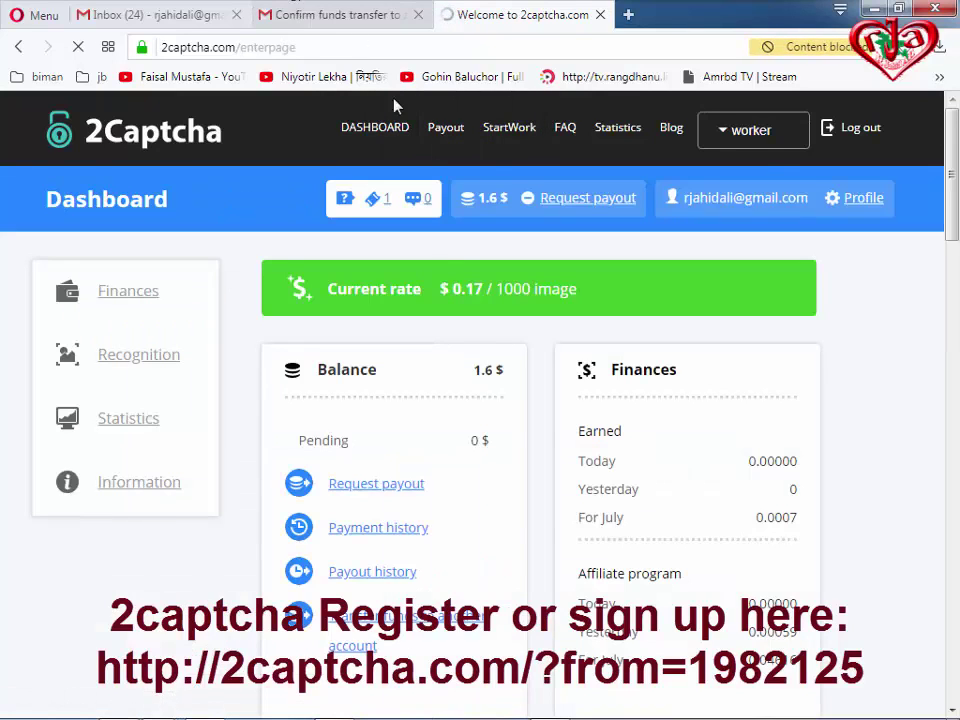
mouse_move(378, 710)
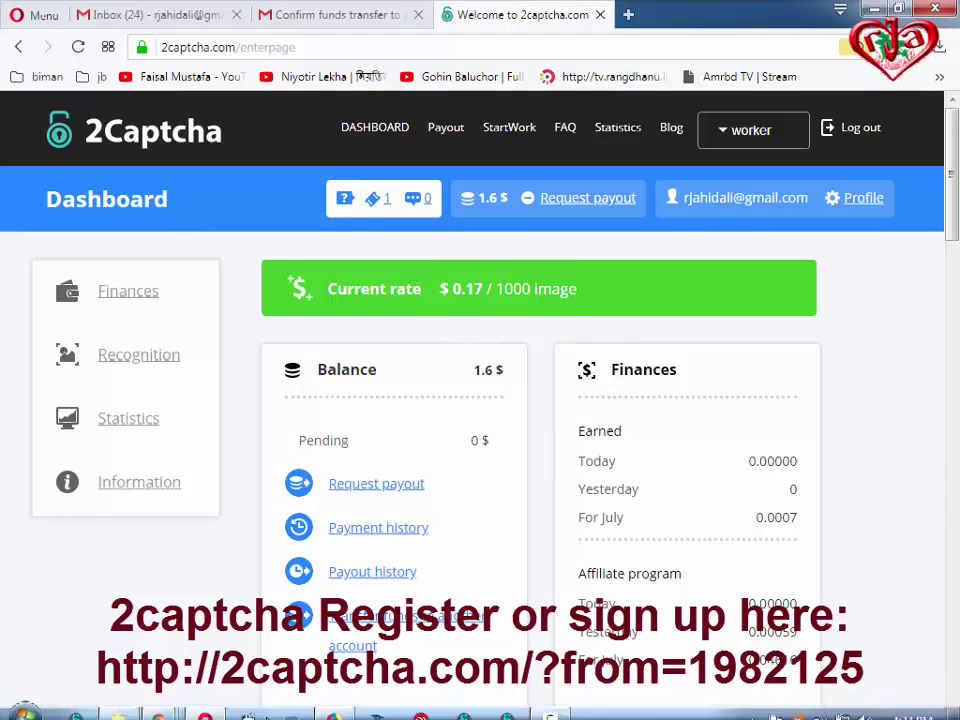
In Firefox, copy the 11.83 $ shown as available for withdrawal.
mouse_move(207, 707)
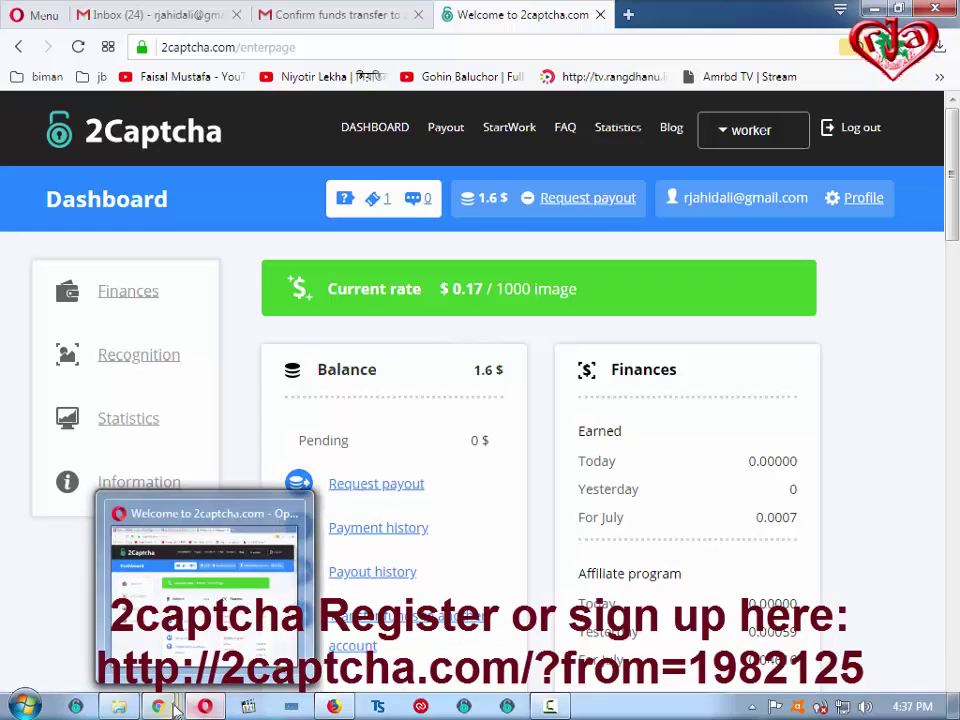
left_click(334, 707)
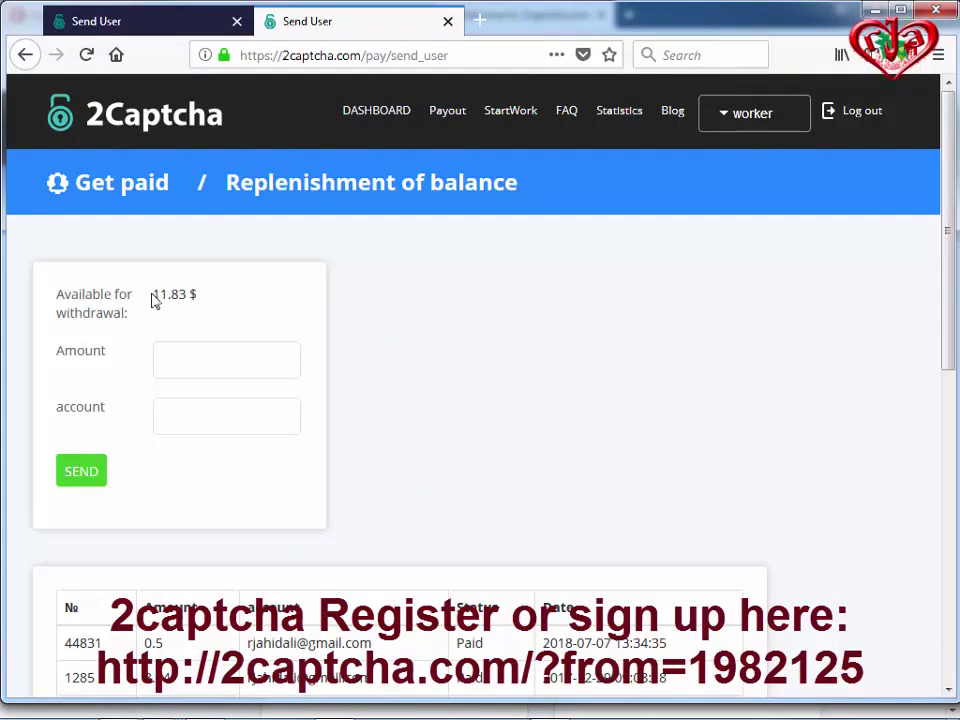
left_click_drag(155, 293, 183, 288)
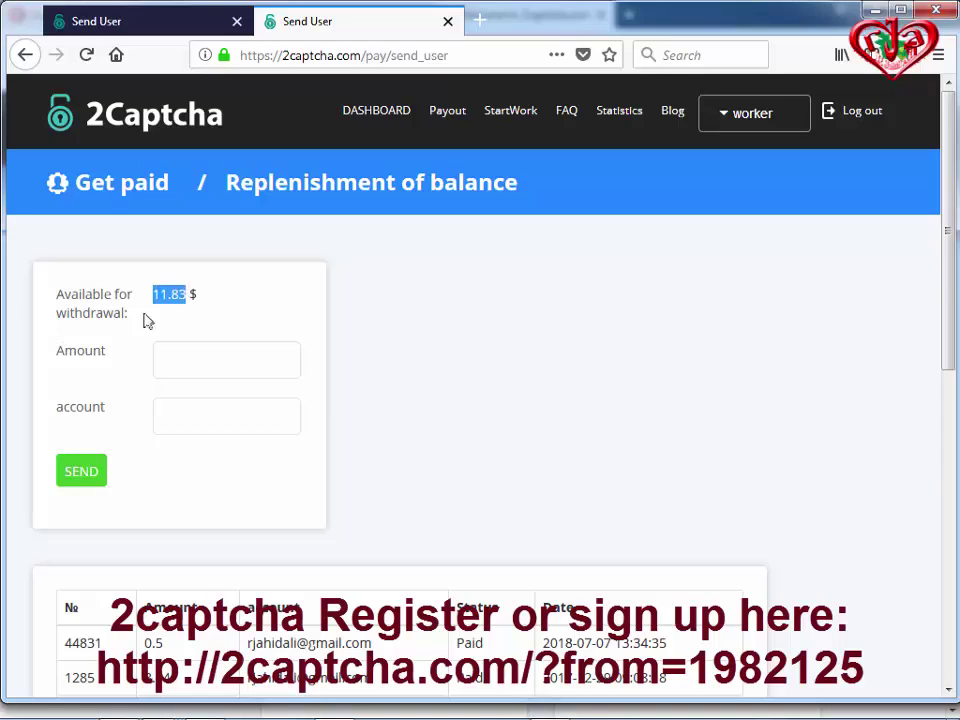
right_click(183, 293)
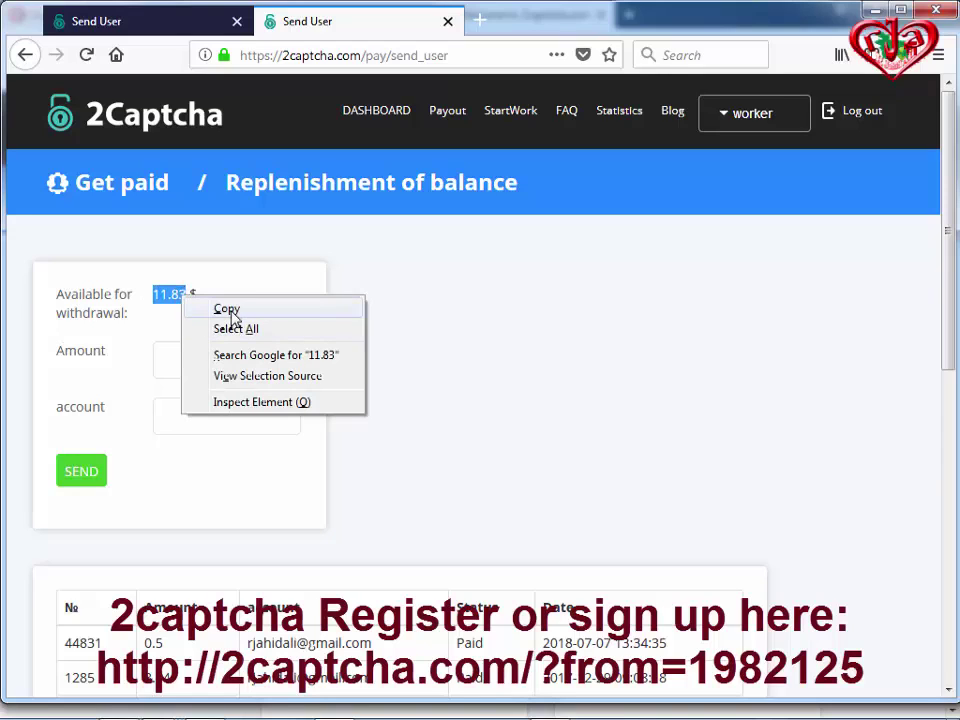
left_click(231, 313)
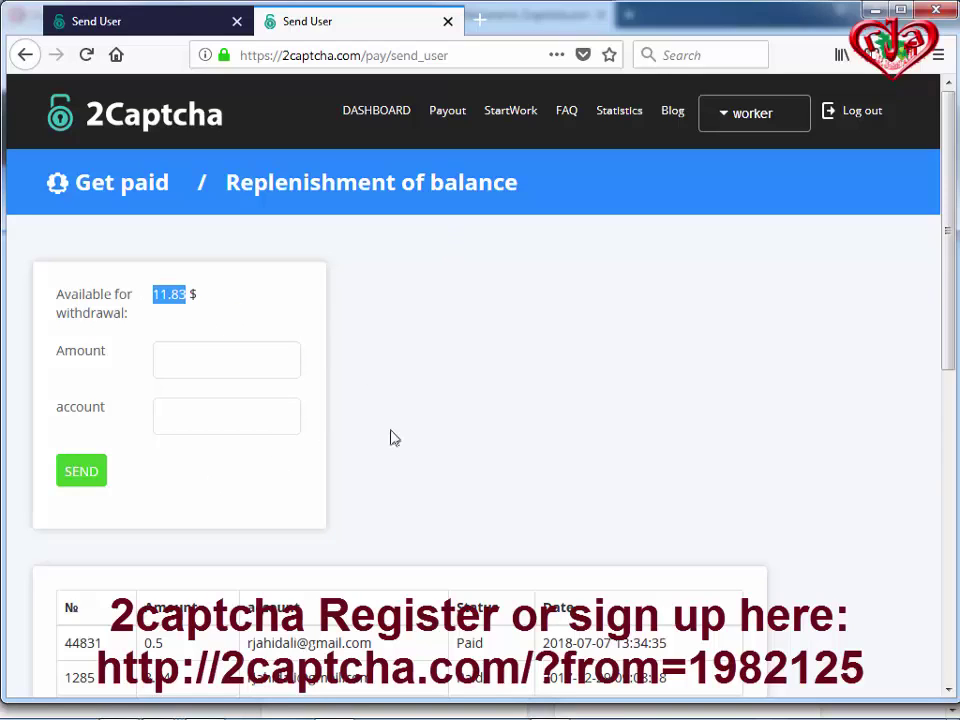
Go through the Payout page back to the Send User transfer form.
scroll(391, 438, "down", 3)
scroll(392, 437, "up", 3)
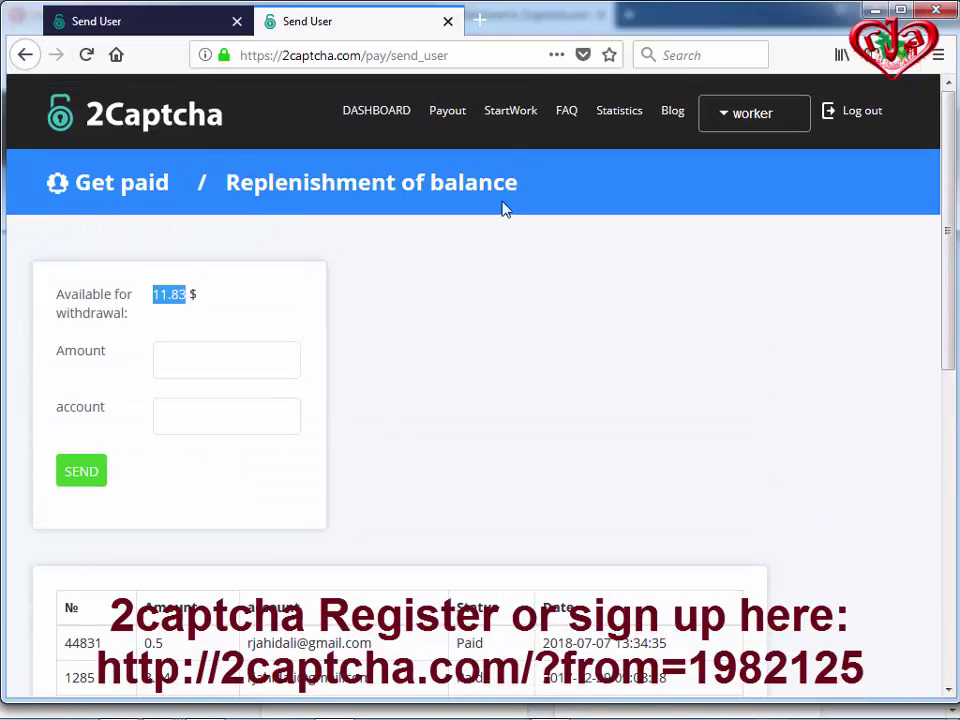
left_click(445, 121)
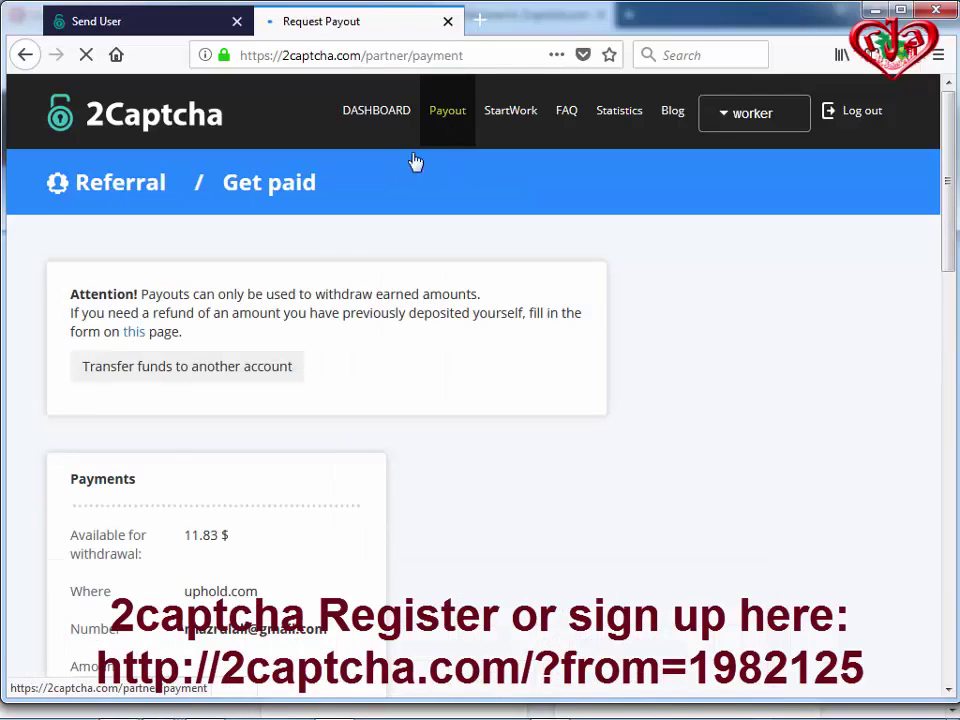
left_click(195, 378)
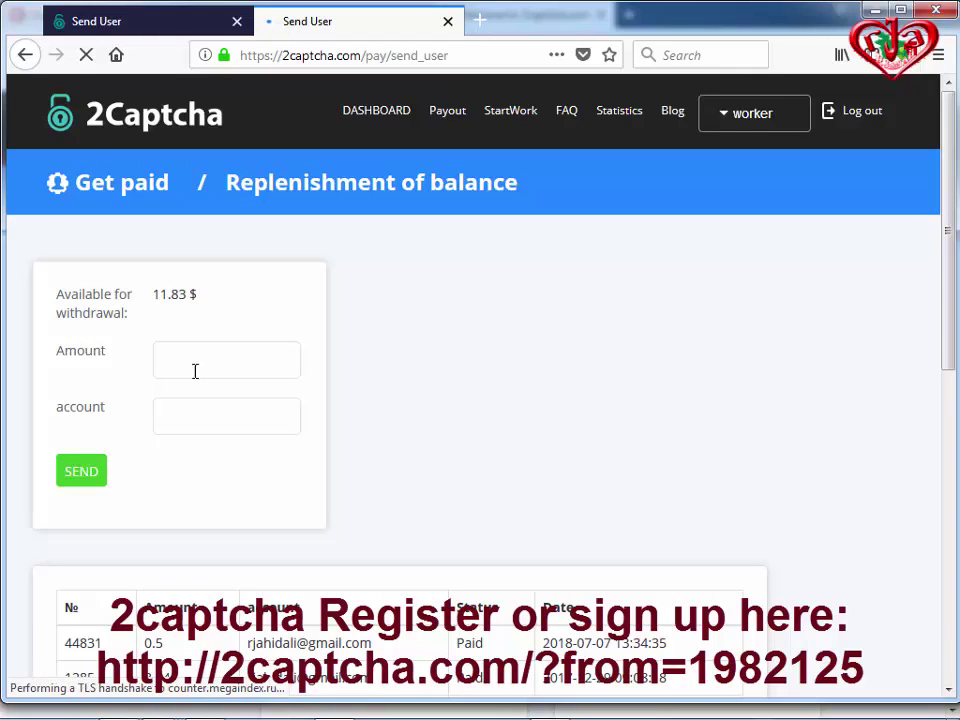
Enter 11.83 as the transfer amount.
left_click(194, 361)
right_click(194, 361)
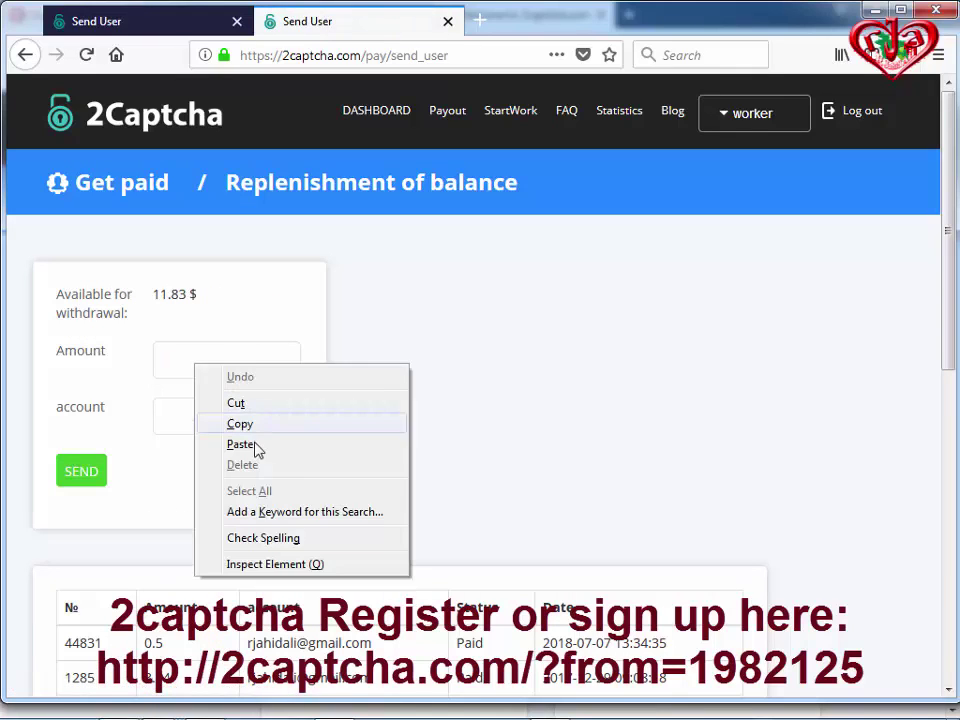
key("Escape")
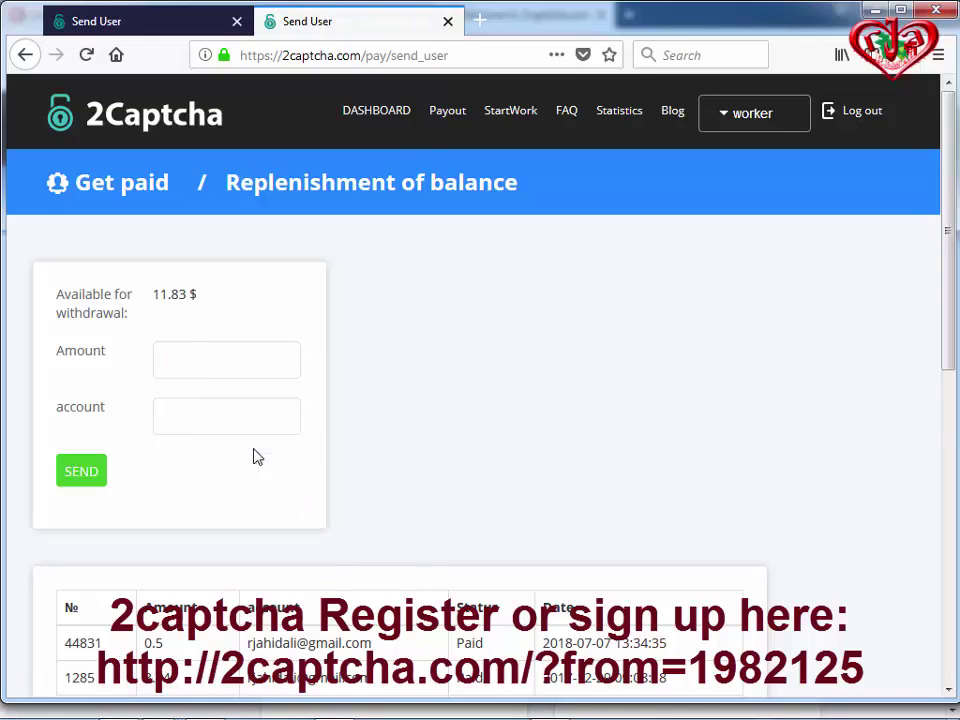
type("11.83")
Choose the recipient's saved e-mail, submit the transfer, and switch to Opera.
type("r")
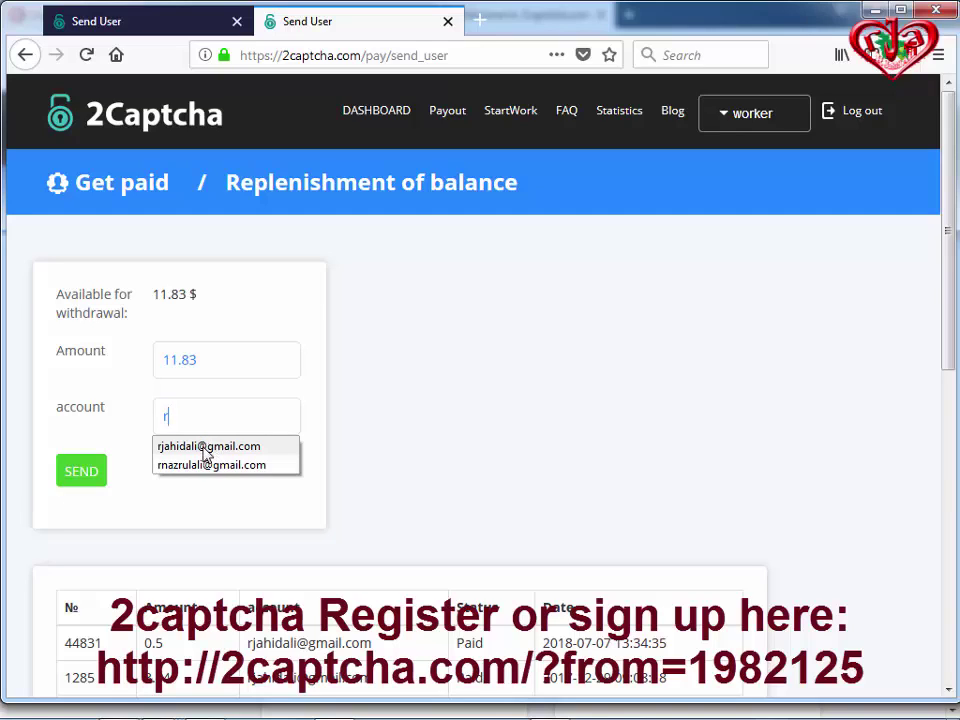
left_click(210, 449)
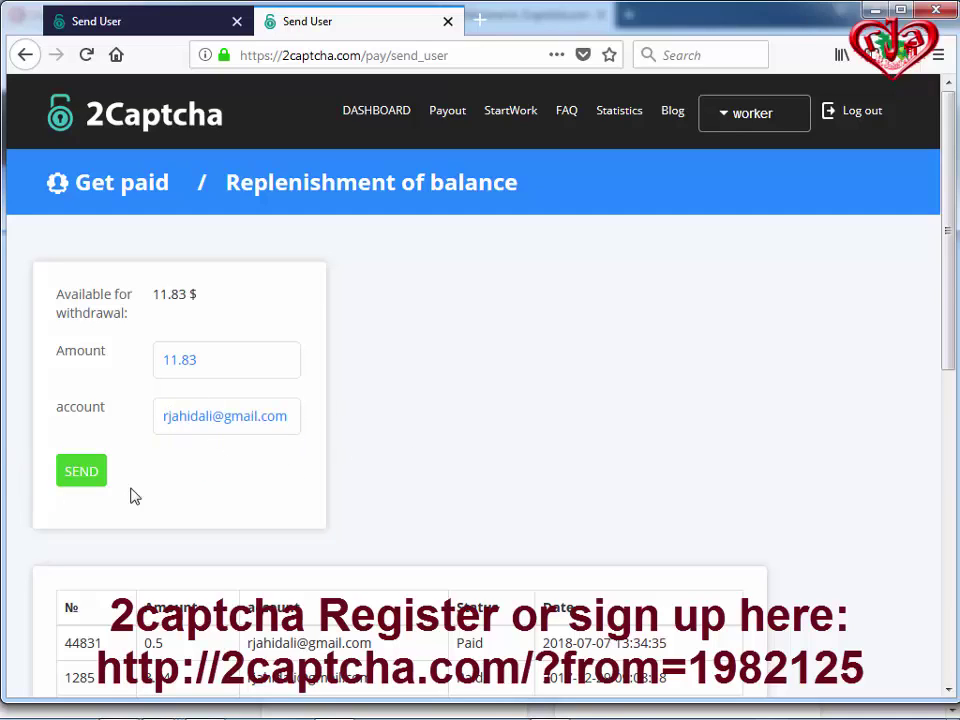
left_click(90, 480)
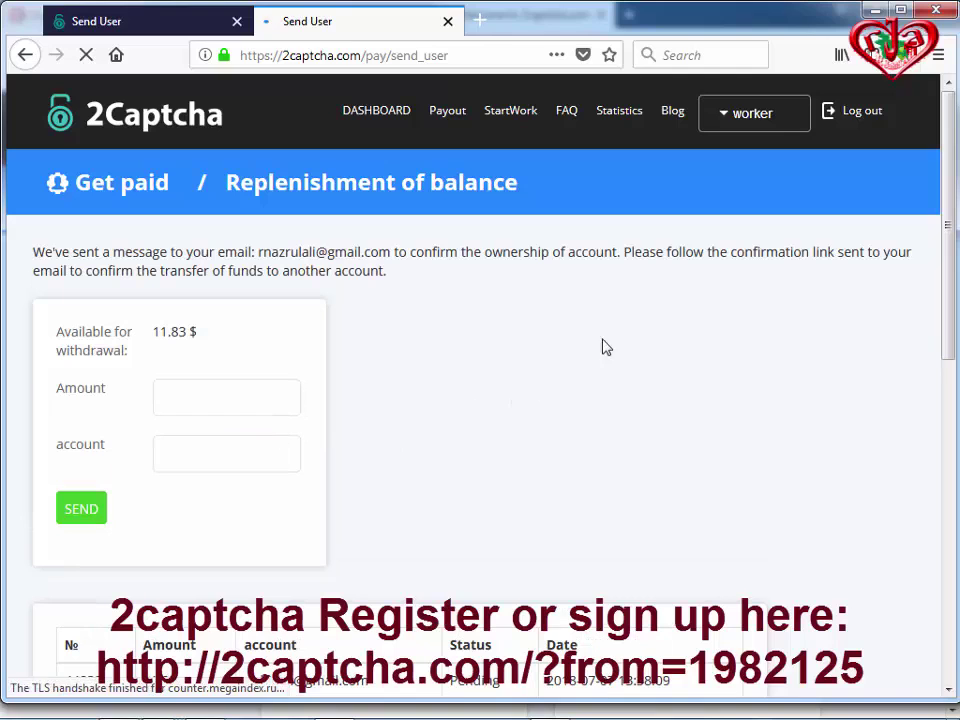
mouse_move(253, 710)
left_click(205, 707)
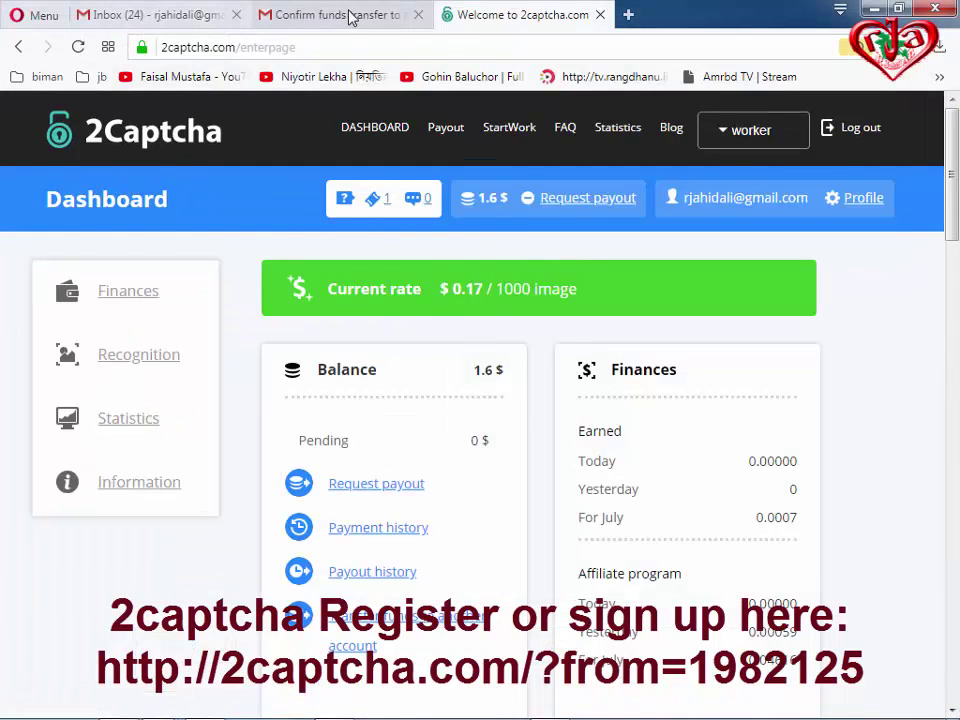
Return from the old confirmation e-mail to the Gmail inbox and reload it for new mail.
left_click(263, 14)
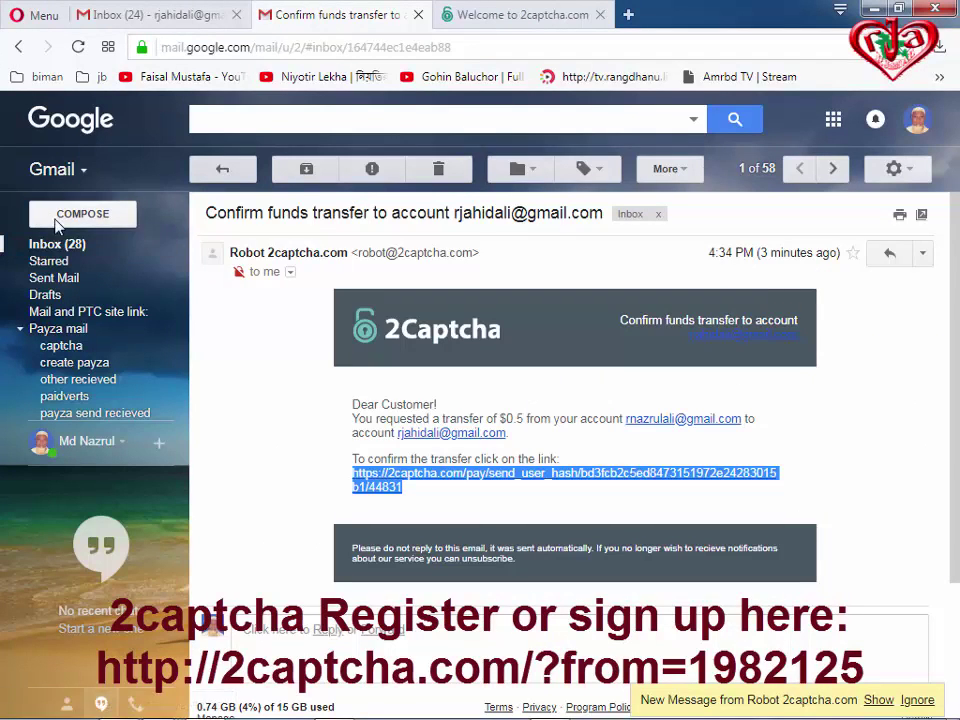
left_click(50, 244)
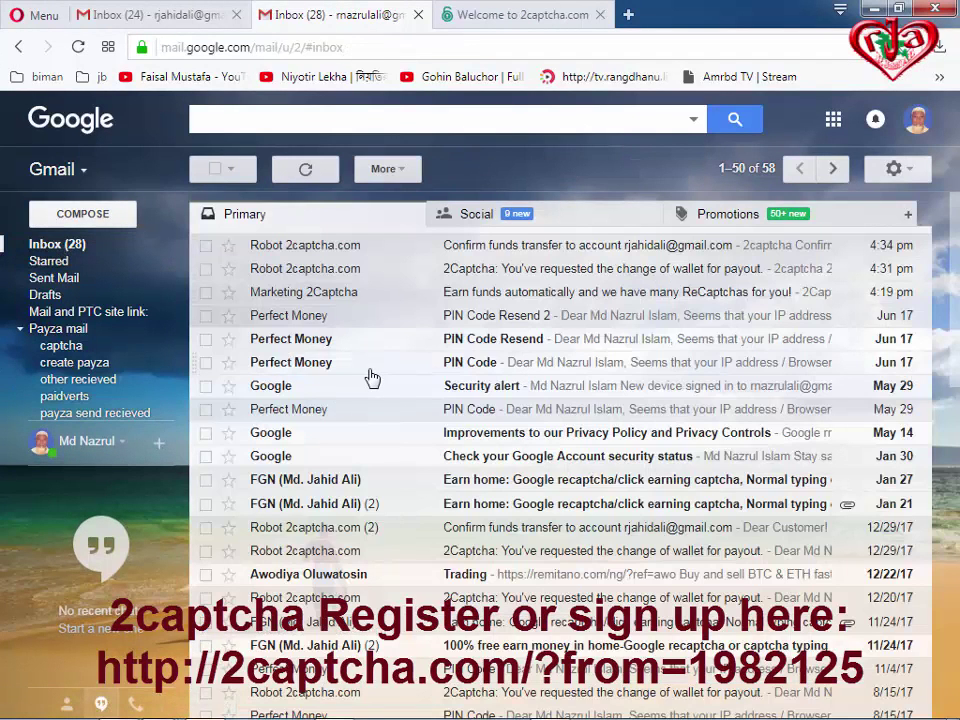
left_click(78, 47)
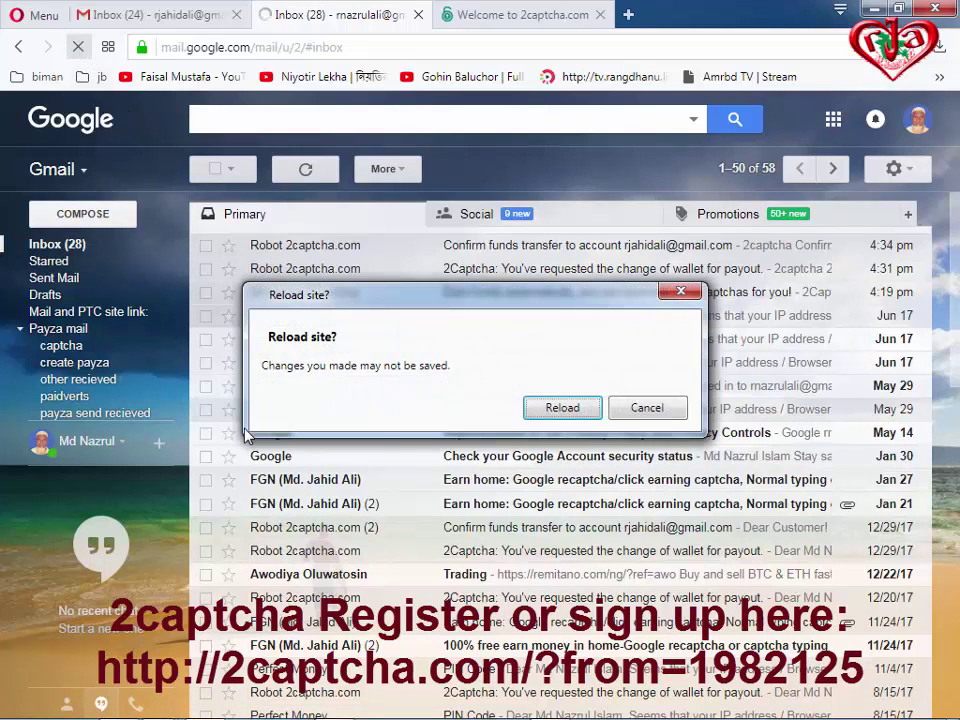
left_click(562, 408)
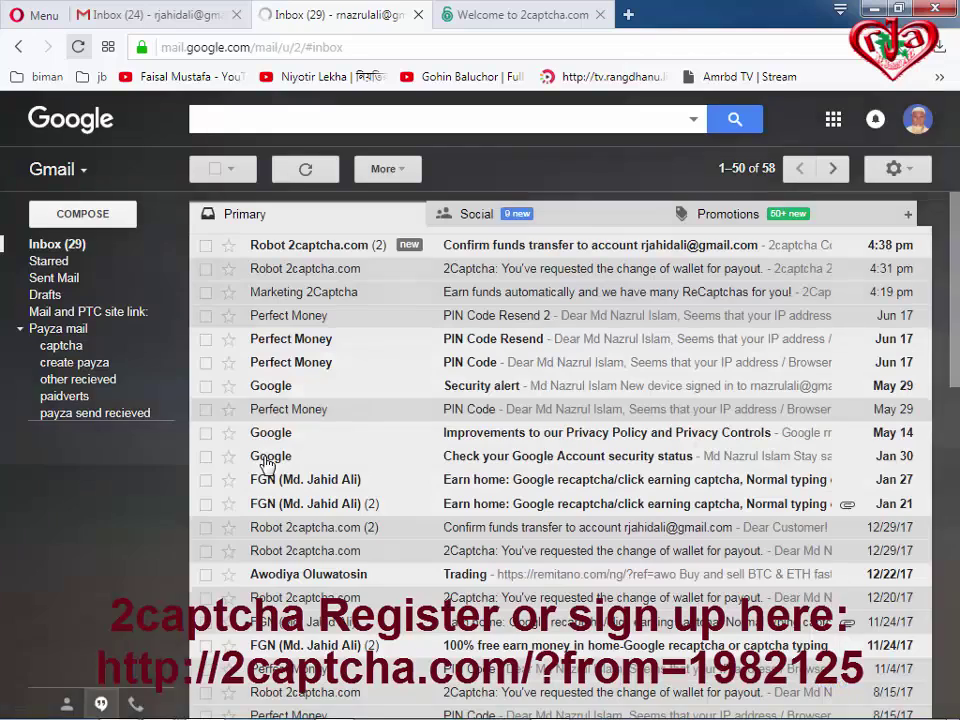
Open the newest Confirm funds transfer e-mail and copy its confirmation link.
left_click(342, 253)
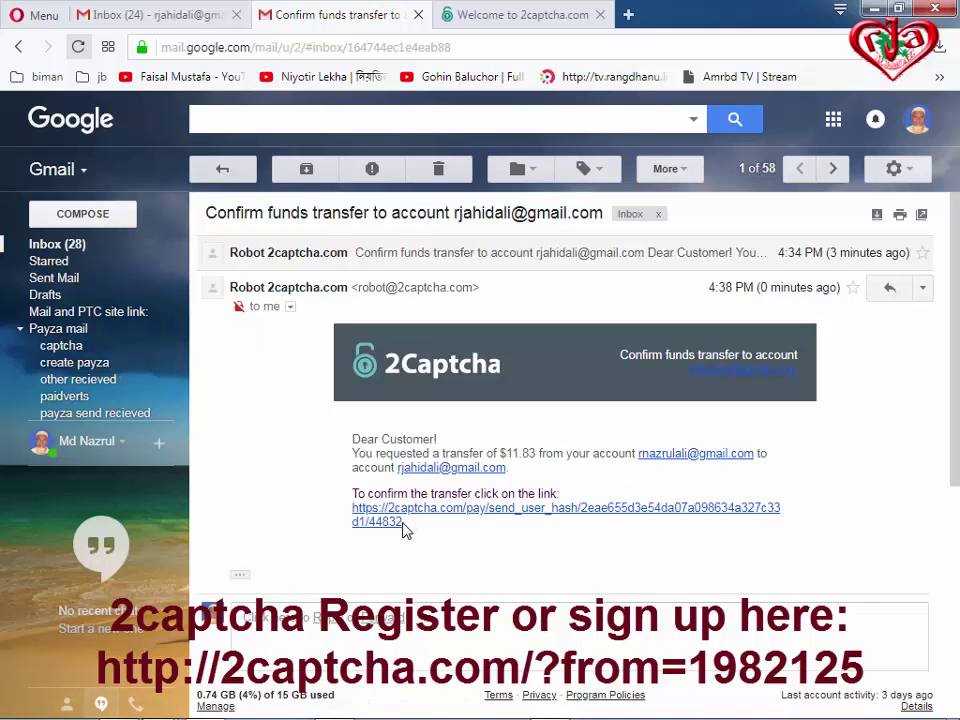
left_click_drag(403, 525, 352, 515)
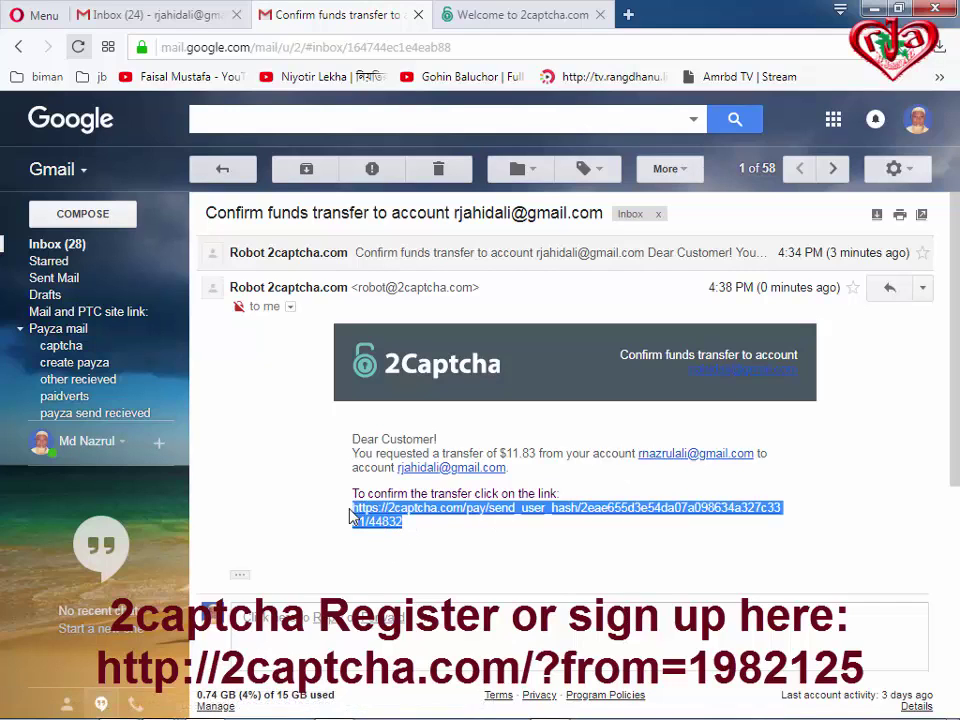
left_click(335, 476)
In Firefox, paste and load the copied confirmation link.
mouse_move(200, 715)
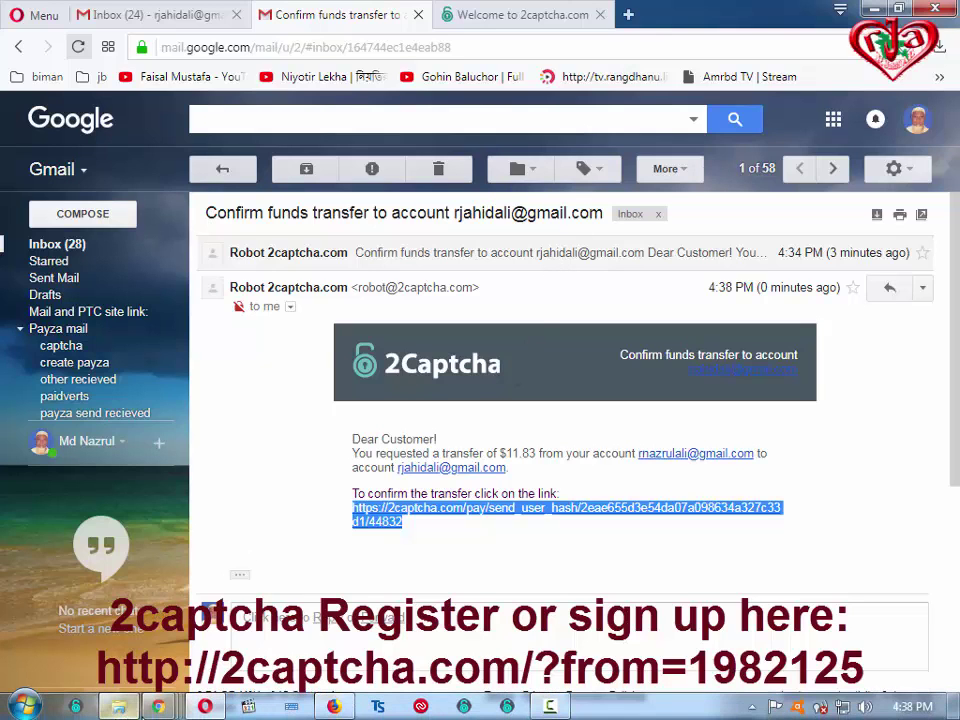
left_click(333, 706)
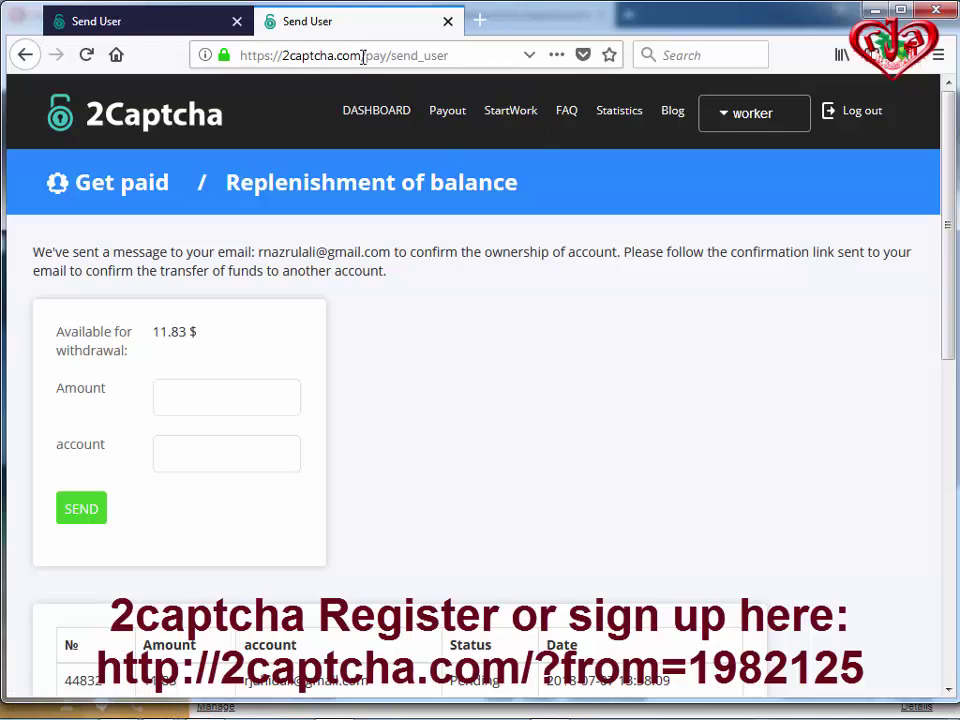
right_click(419, 60)
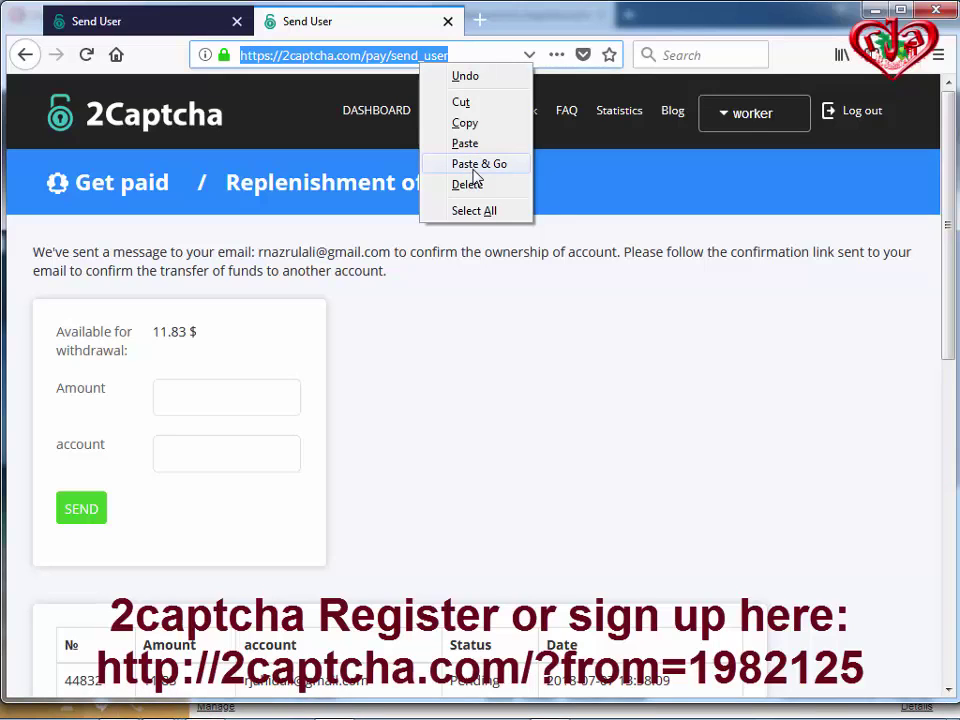
left_click(476, 164)
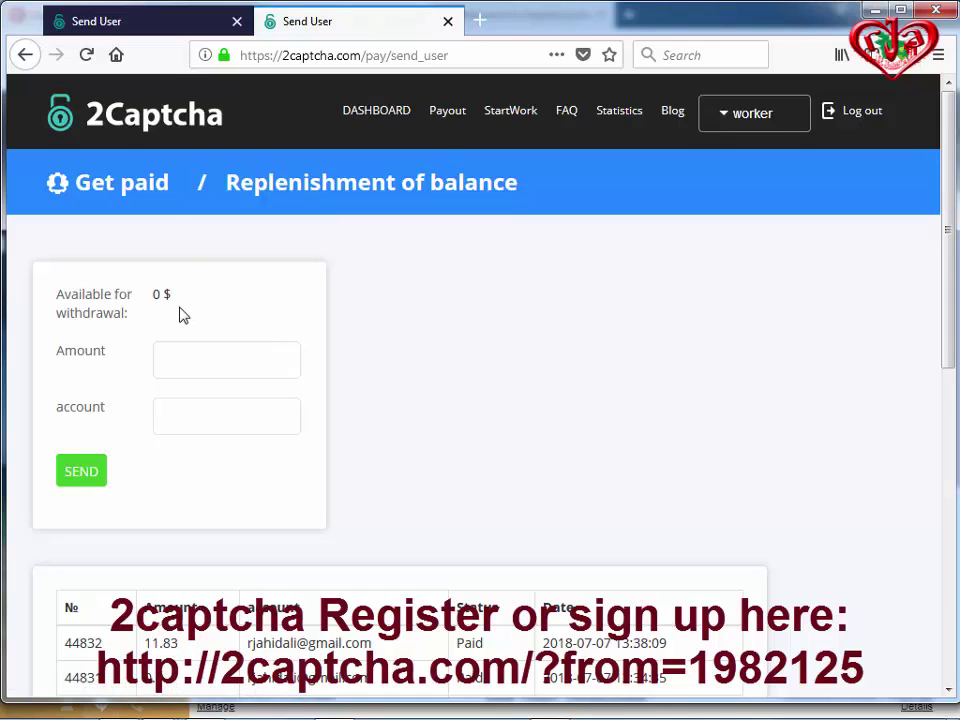
Check the payout table lists the 11.83 $ transfer as Paid, then return to Opera.
scroll(495, 500, "down", 3)
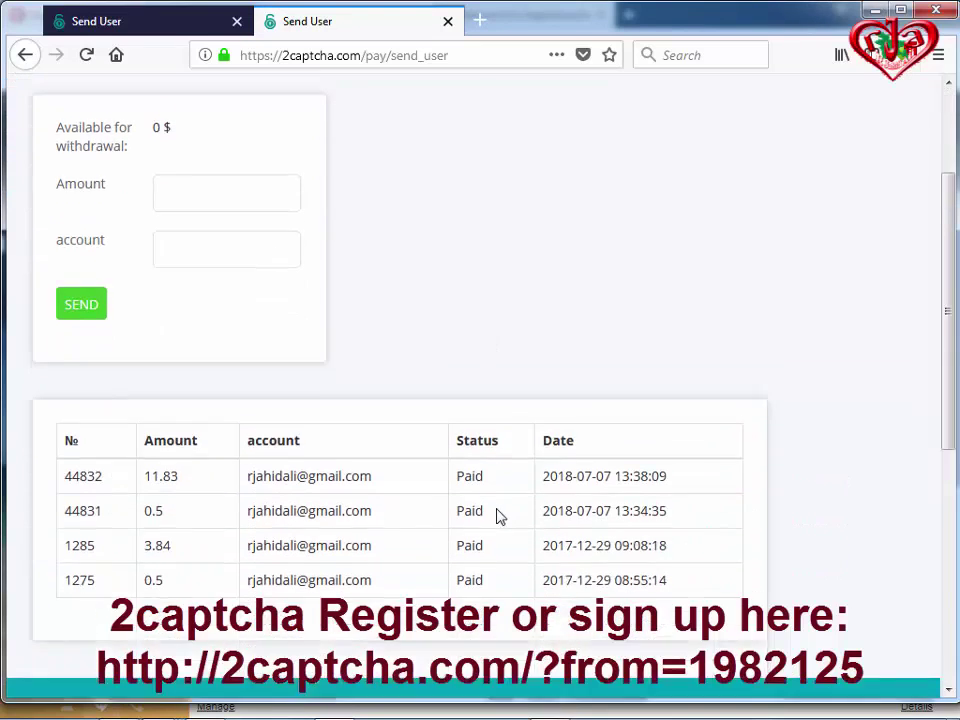
scroll(500, 515, "down", 1)
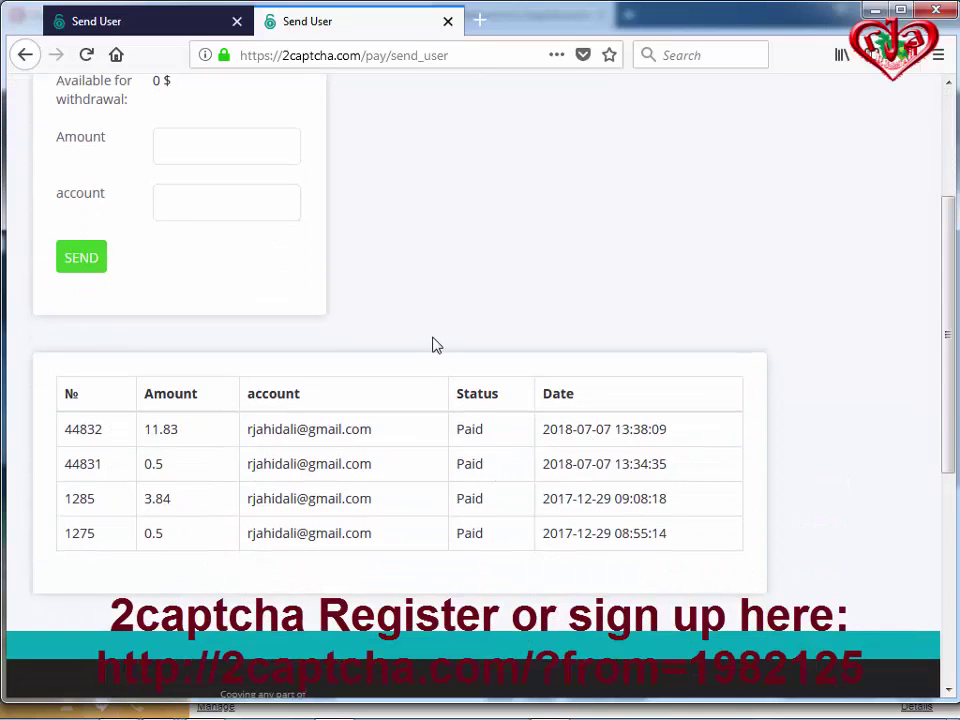
scroll(433, 345, "up", 4)
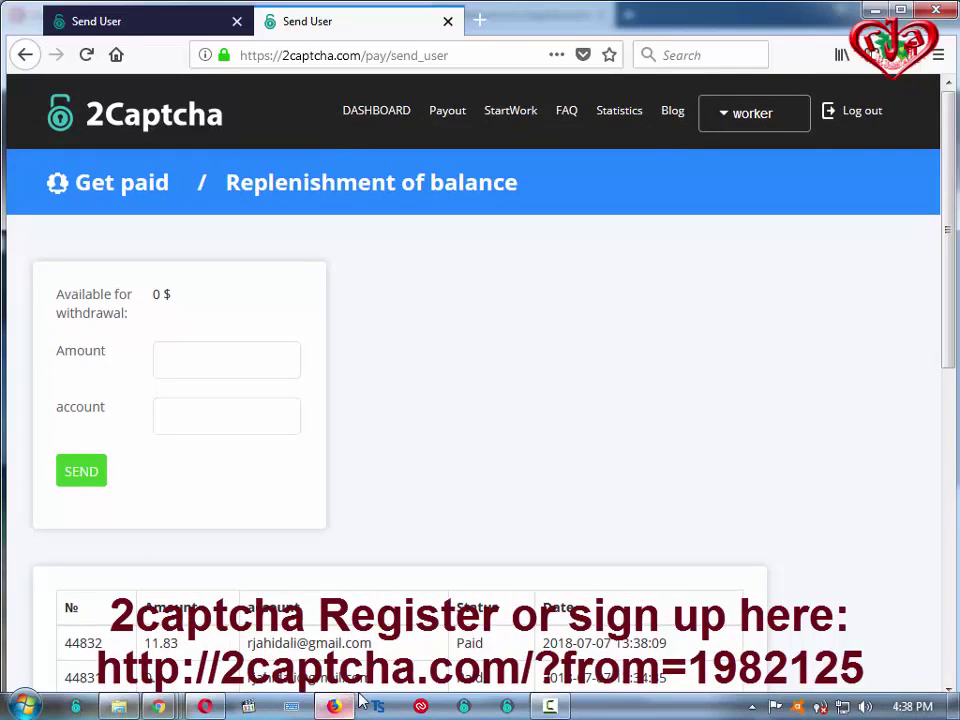
left_click(207, 710)
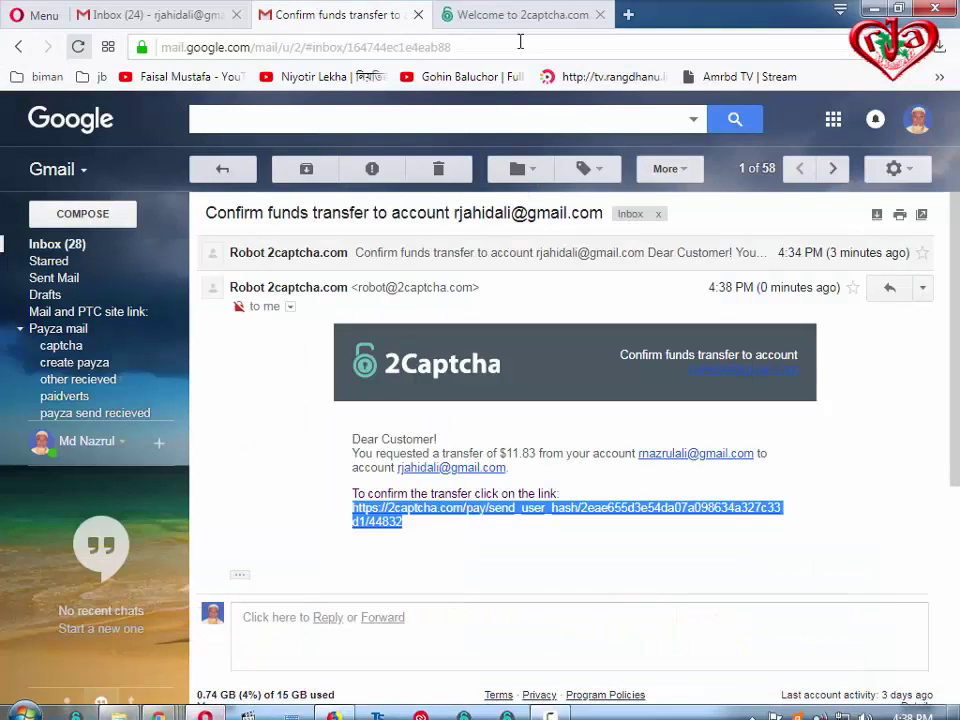
Reload the Welcome to 2captcha.com dashboard tab to show the 13.43 $ balance.
left_click(508, 15)
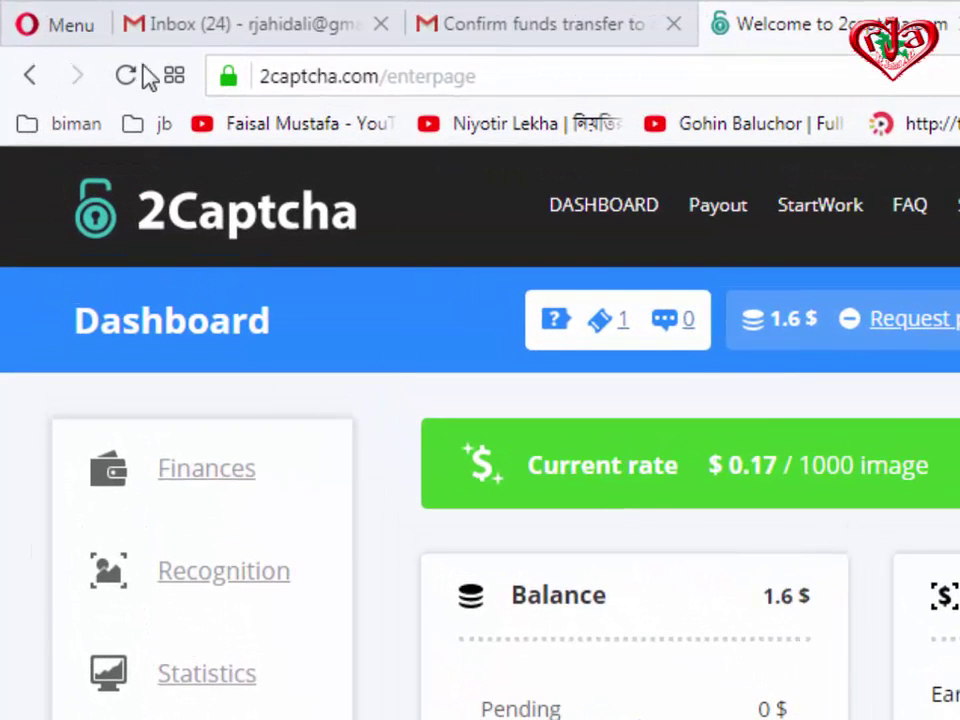
left_click(126, 77)
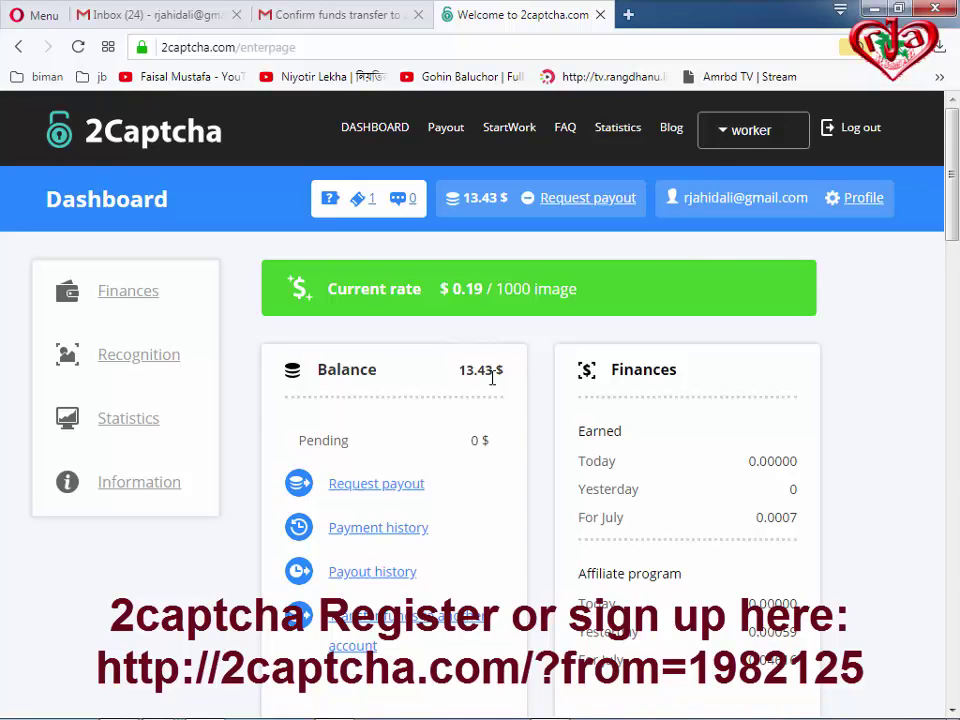
Type a phone number into Opera's address bar, fixing a typo, and dismiss suggestions.
left_click(351, 47)
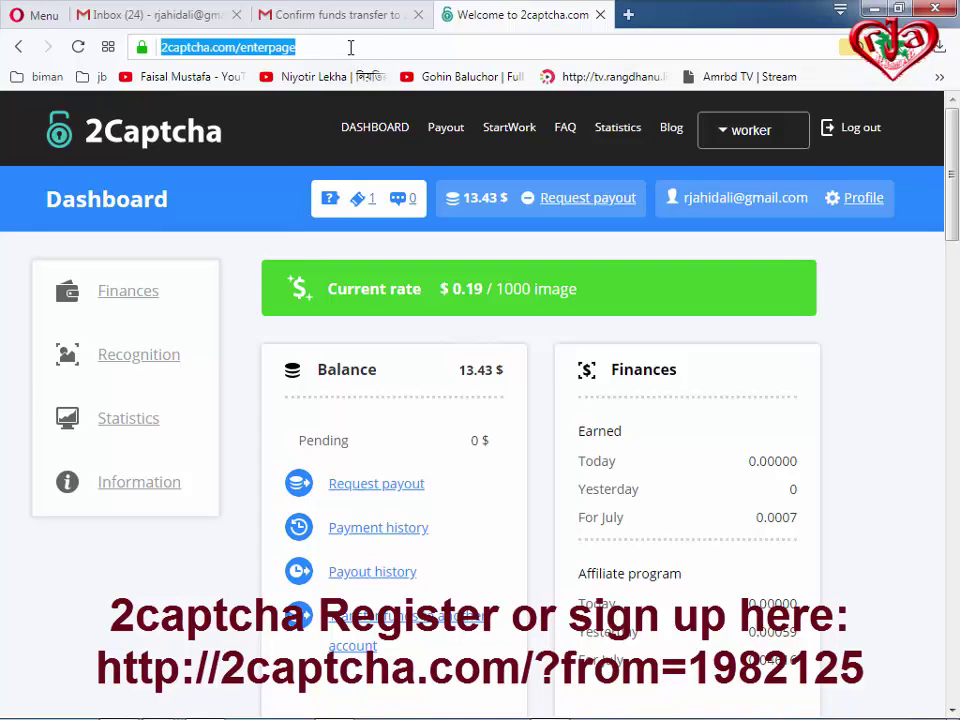
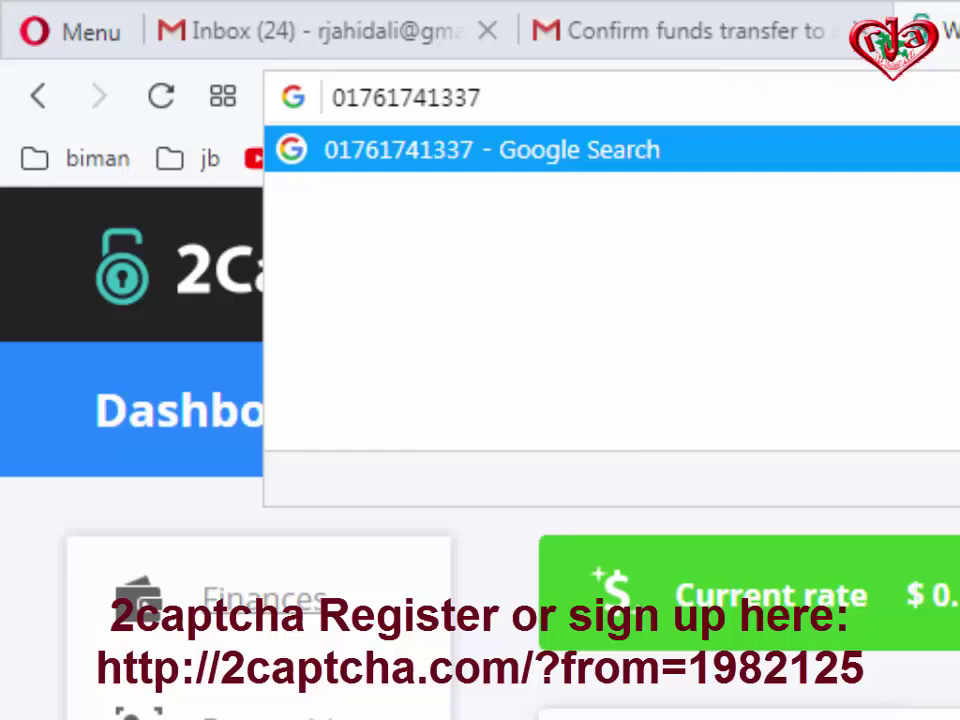
key("Escape")
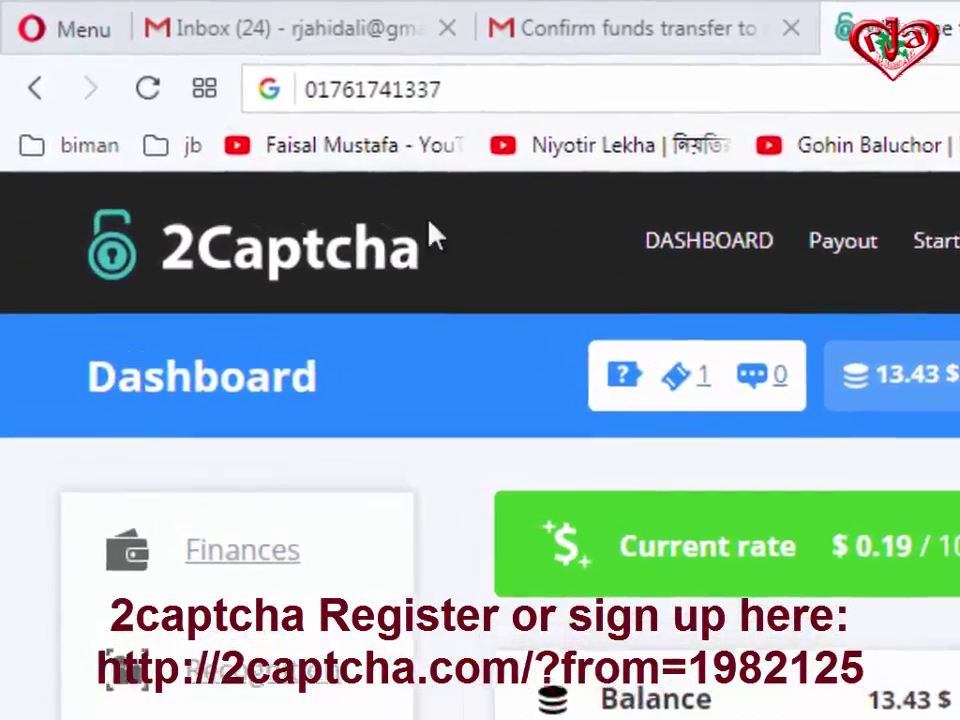
left_click_drag(393, 80, 296, 100)
left_click_drag(358, 125, 336, 118)
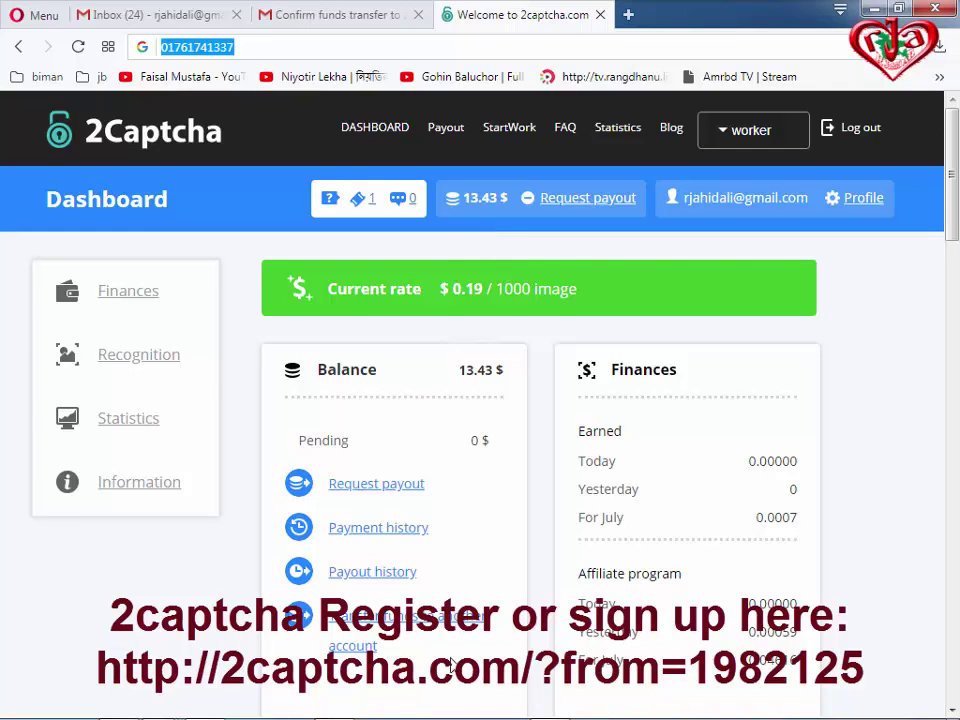
mouse_move(763, 716)
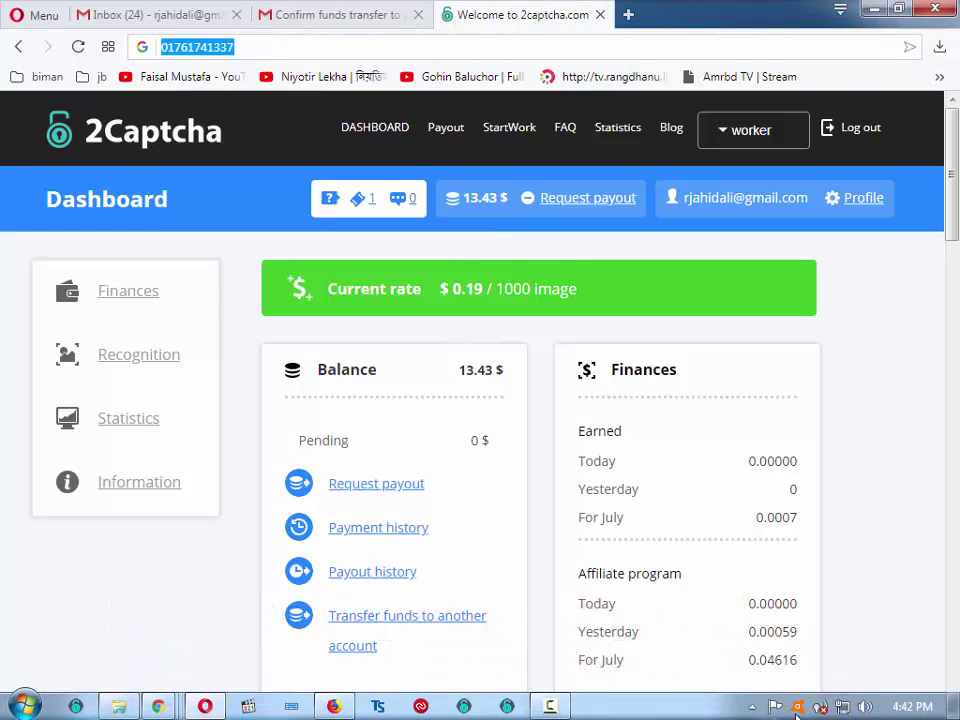